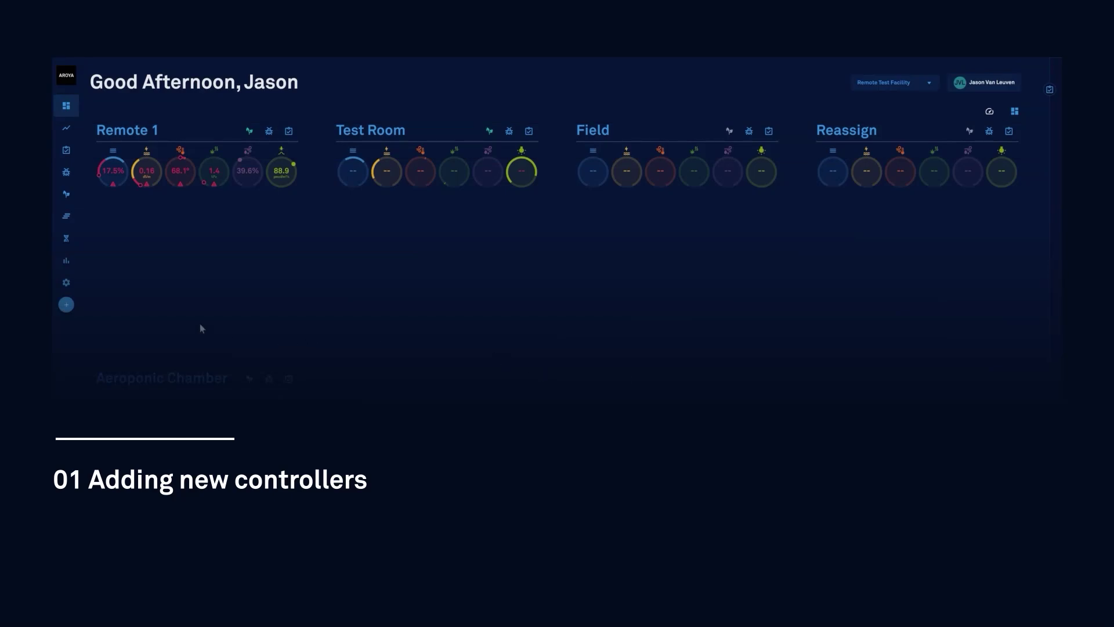
- Start a new controller with host 192.168.0.247, its password and the default port 80
left_click(70, 283)
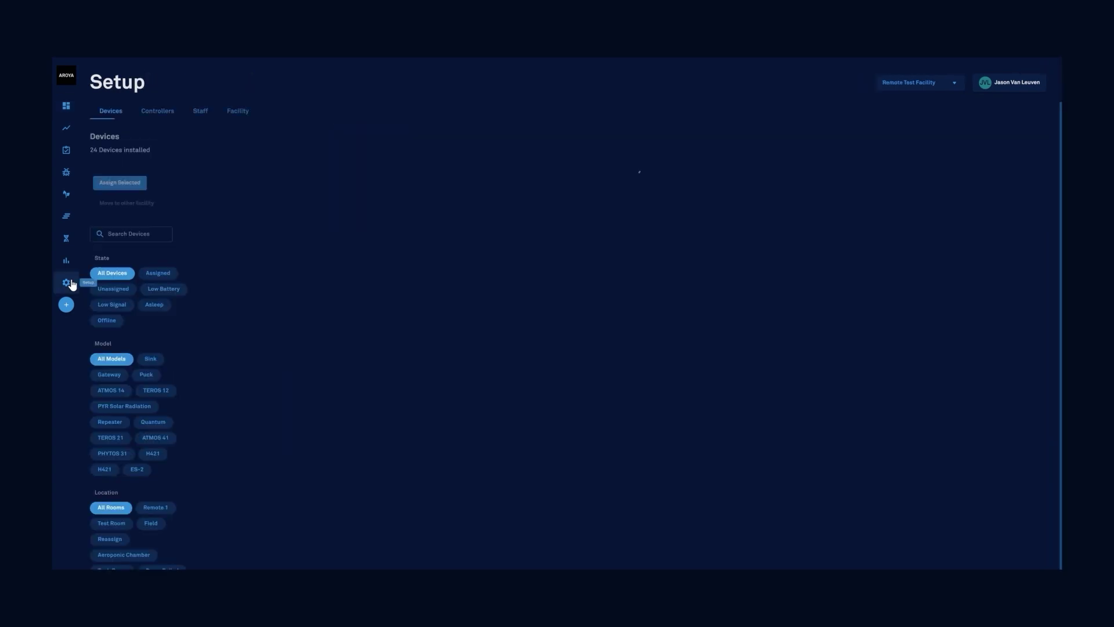
left_click(161, 114)
left_click(123, 171)
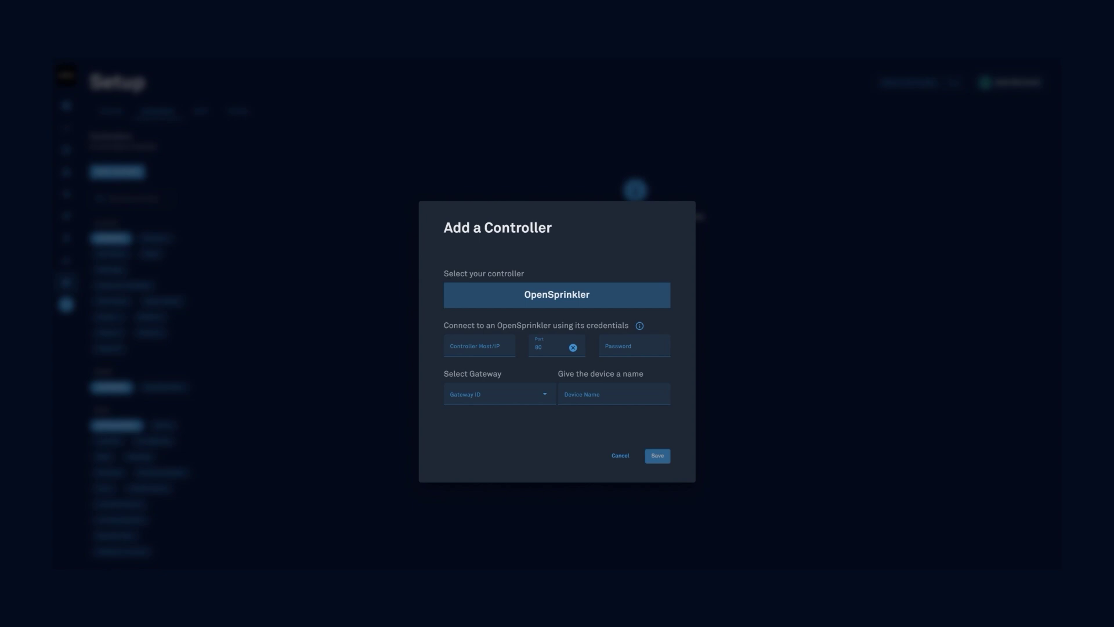
left_click(465, 351)
key("ctrl+v")
left_click(625, 348)
type("op")
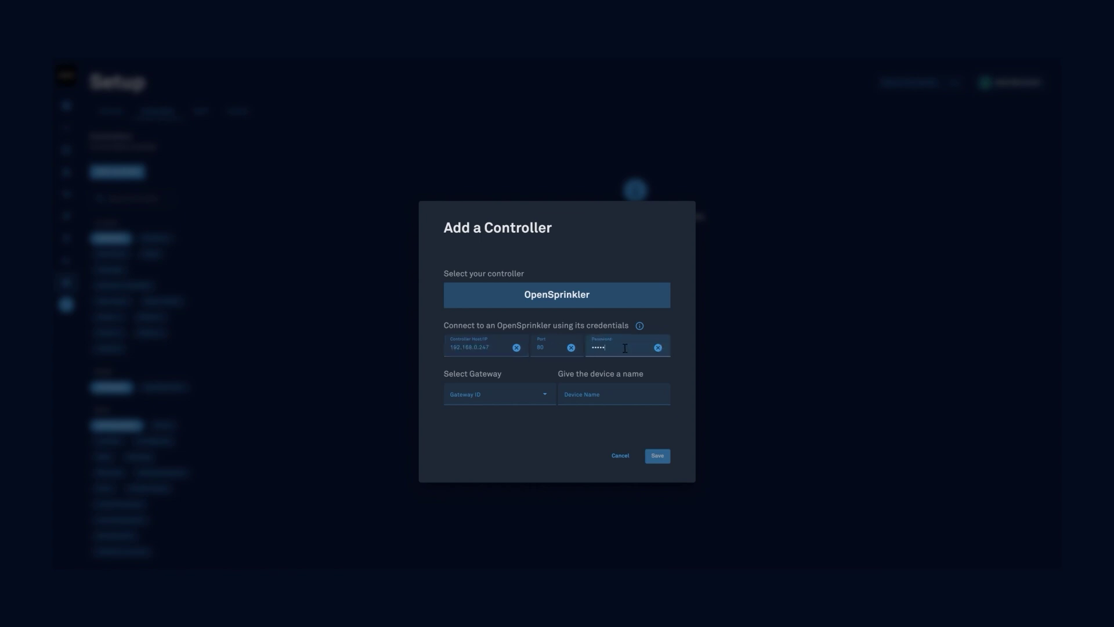
double_click(557, 348)
- Link the controller to the first gateway, give it a device name, and save it
left_click(514, 397)
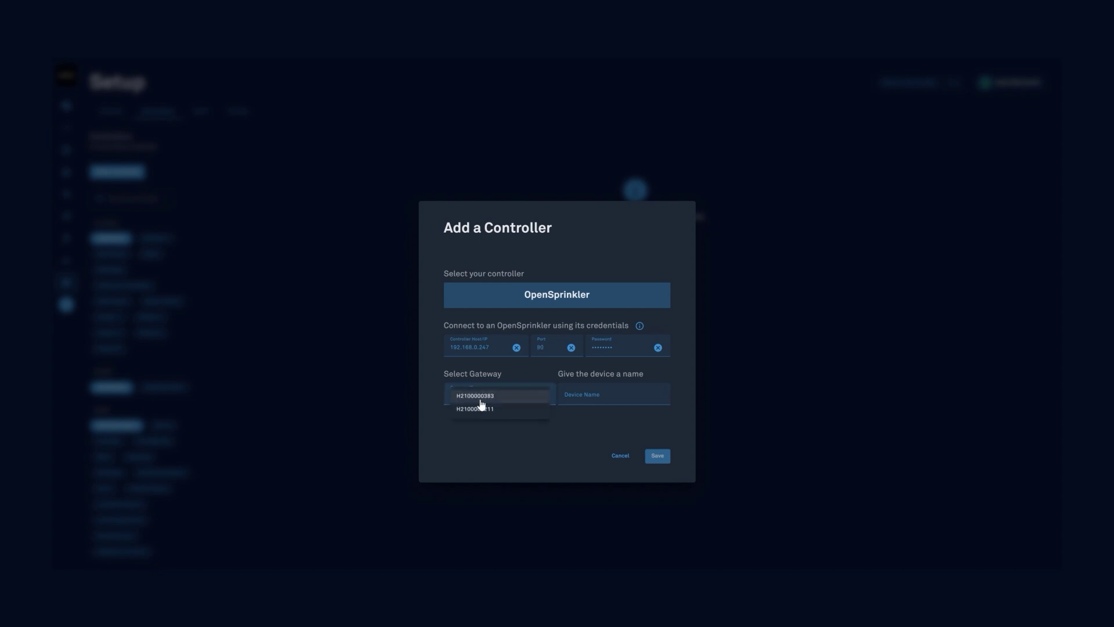
left_click(481, 399)
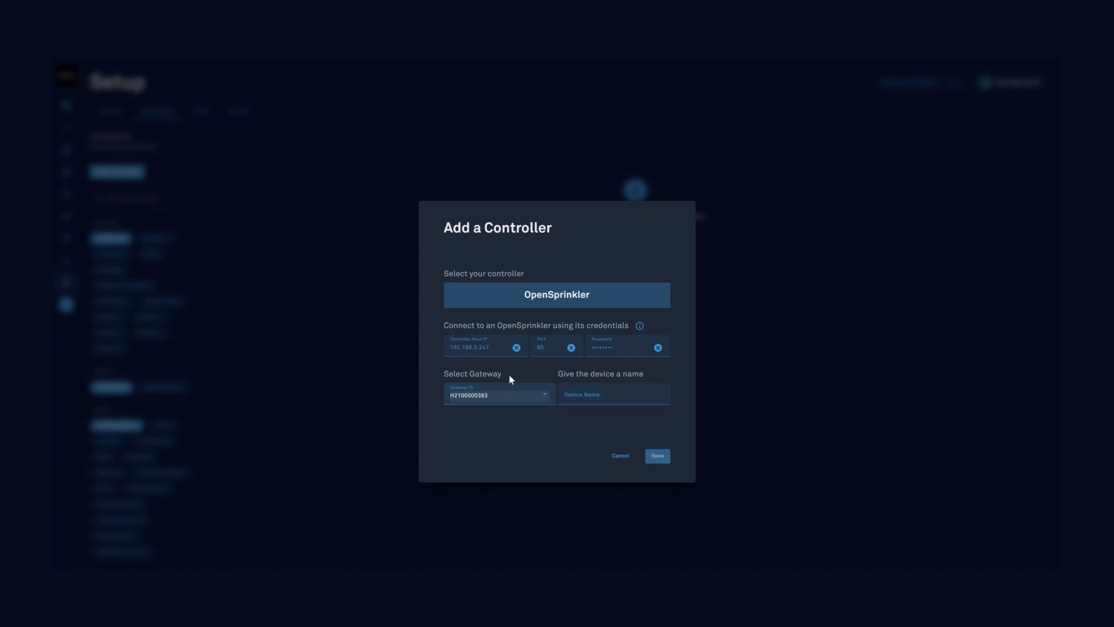
left_click(603, 407)
type("Jason")
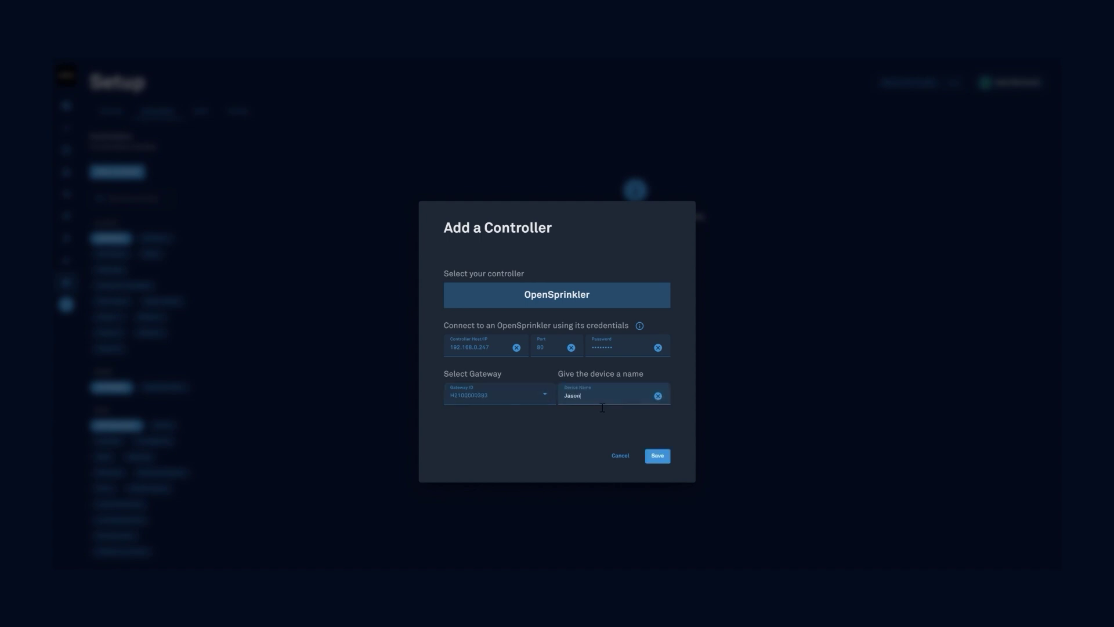
type("'s OS")
left_click(662, 457)
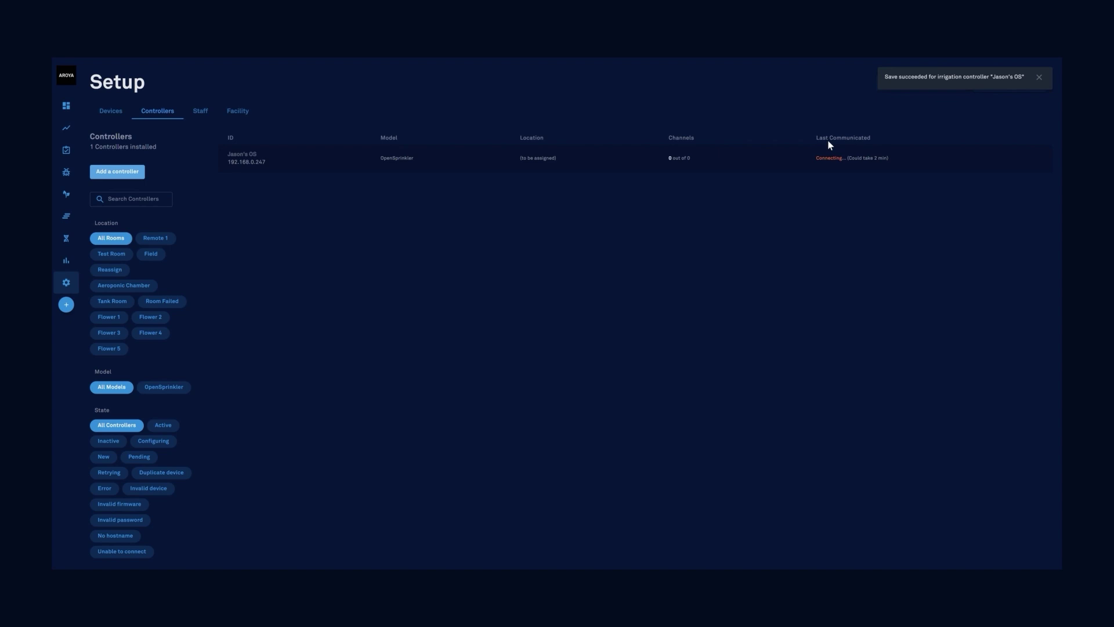
- Wait for the controller to finish provisioning and report in with 1 of 24 channels
mouse_move(837, 161)
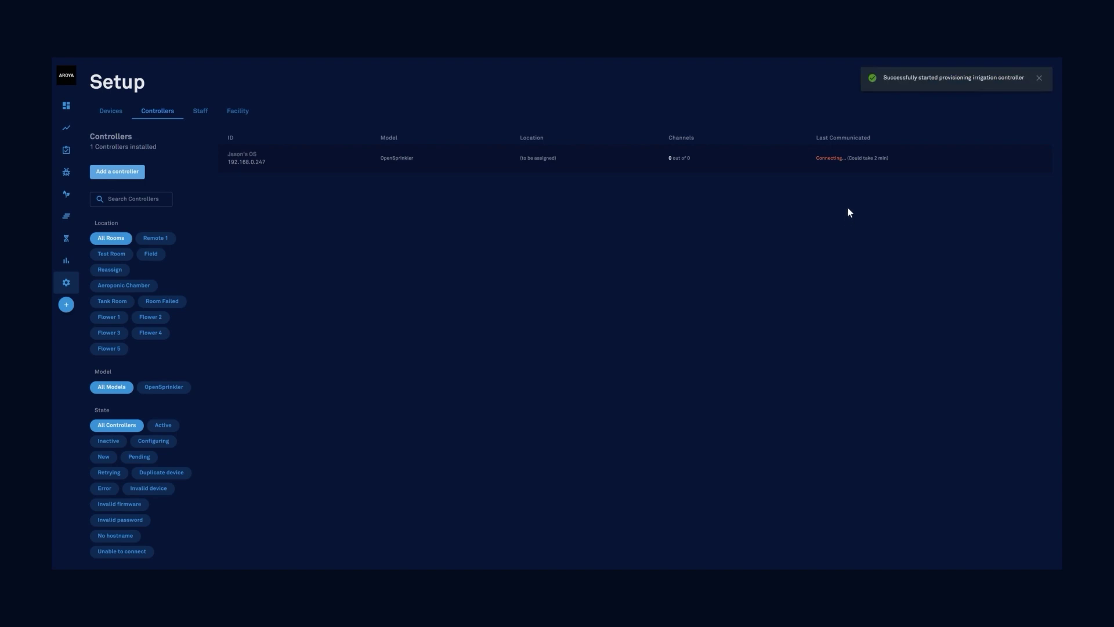
left_click_drag(883, 78, 929, 84)
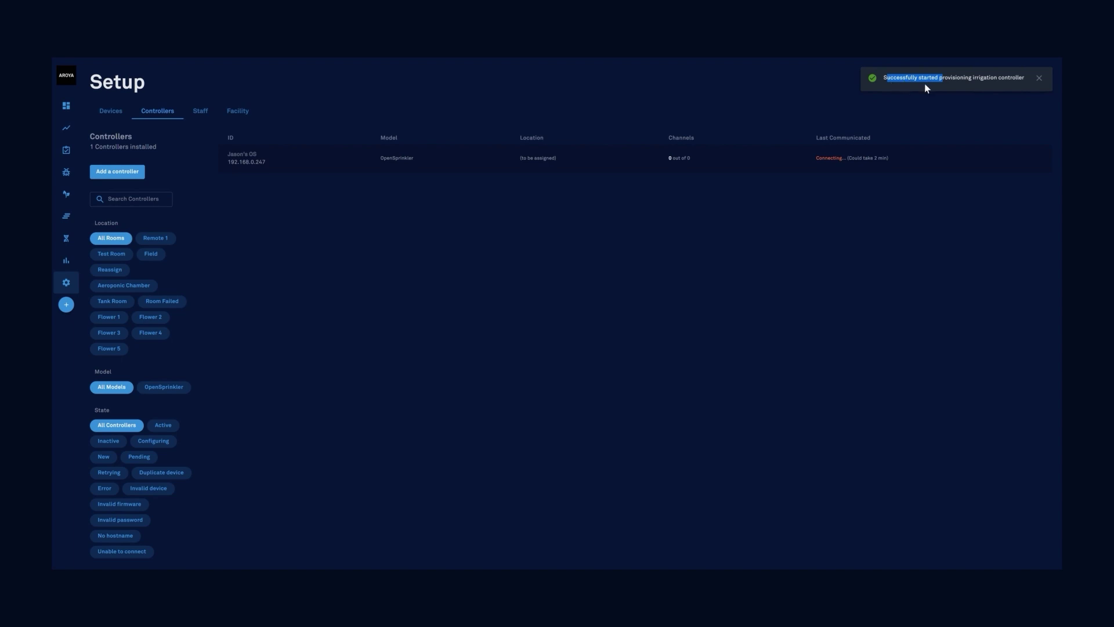
left_click(983, 86)
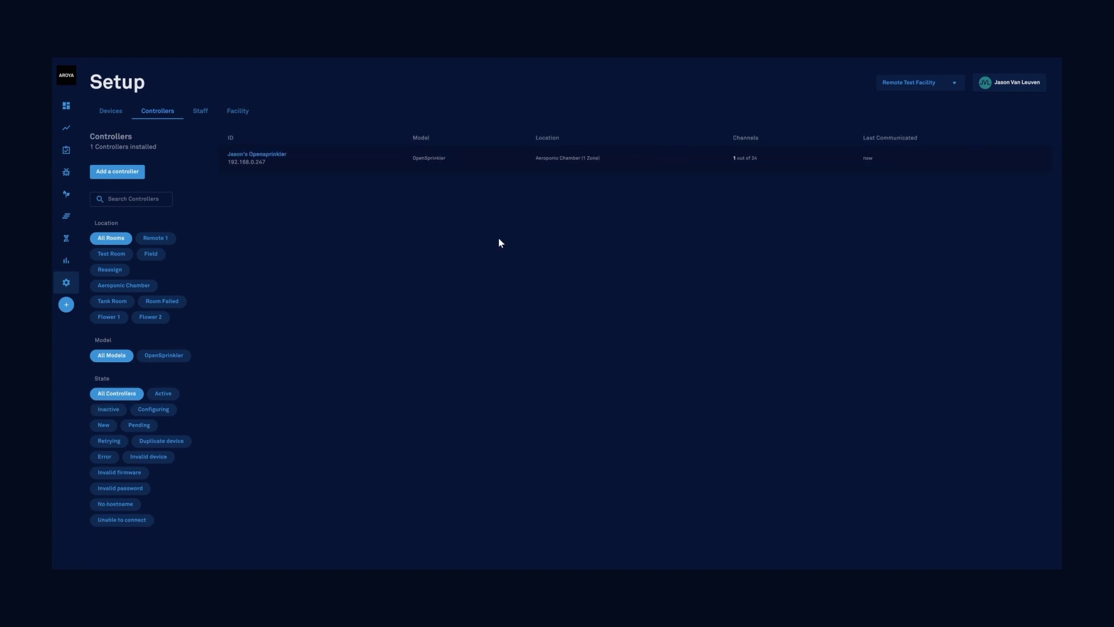
- Assign core channel 1 to Flower 1, Zone 1, with zones running at once, and save
left_click(262, 162)
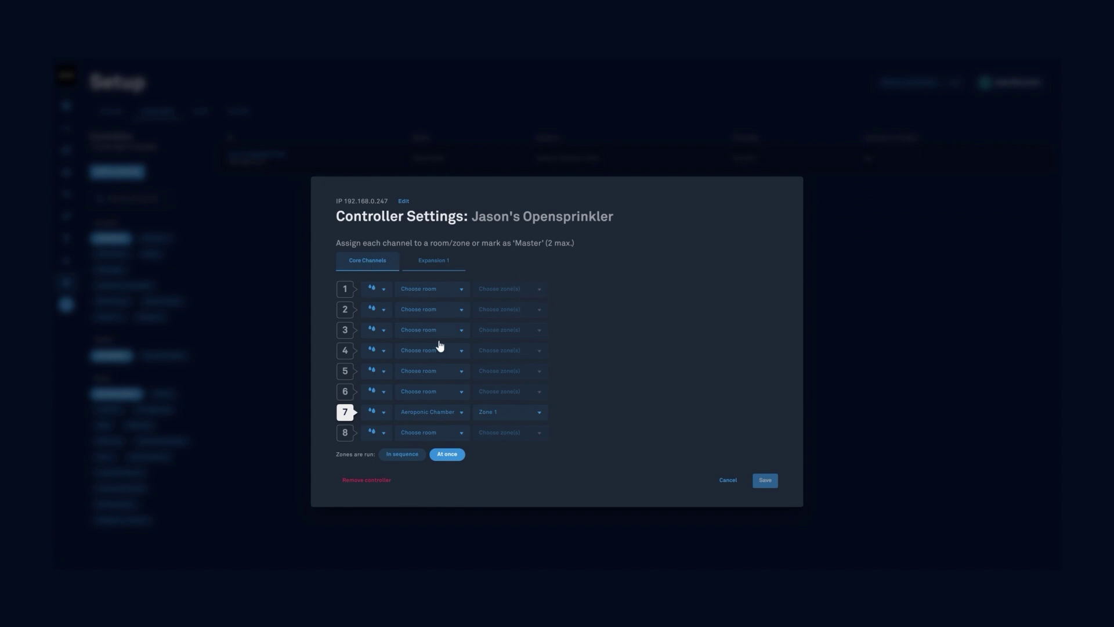
left_click(440, 263)
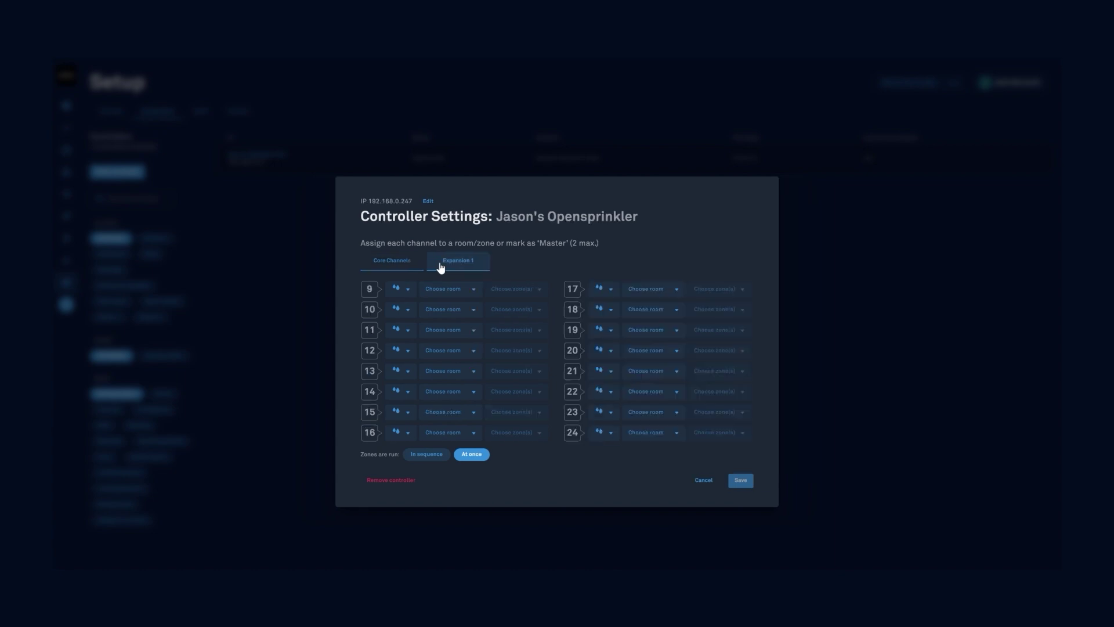
left_click(401, 264)
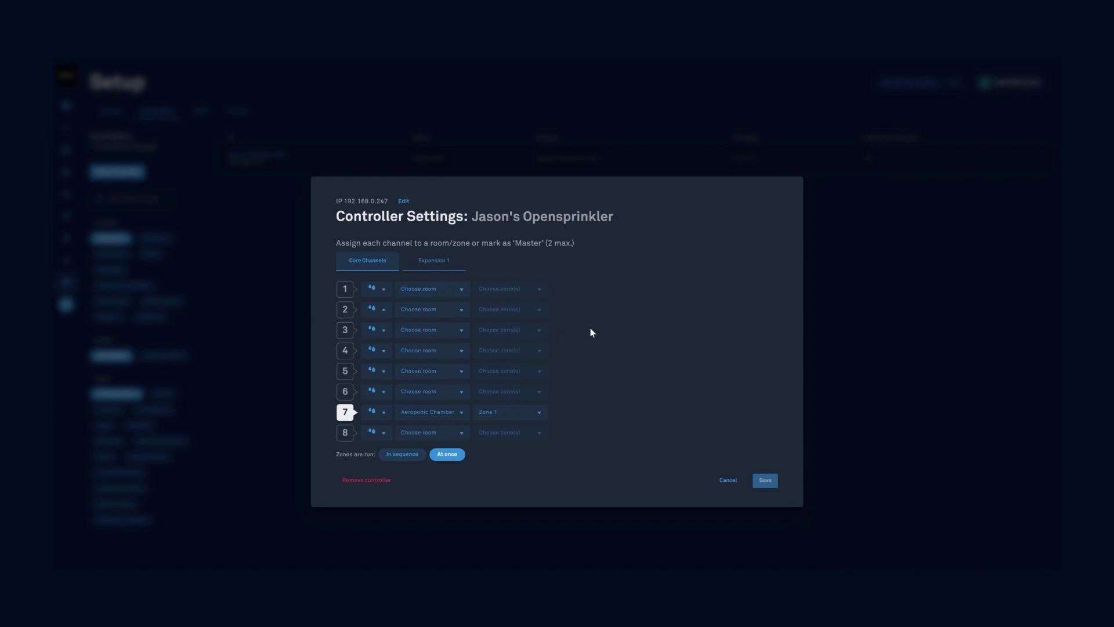
left_click(417, 315)
left_click(399, 457)
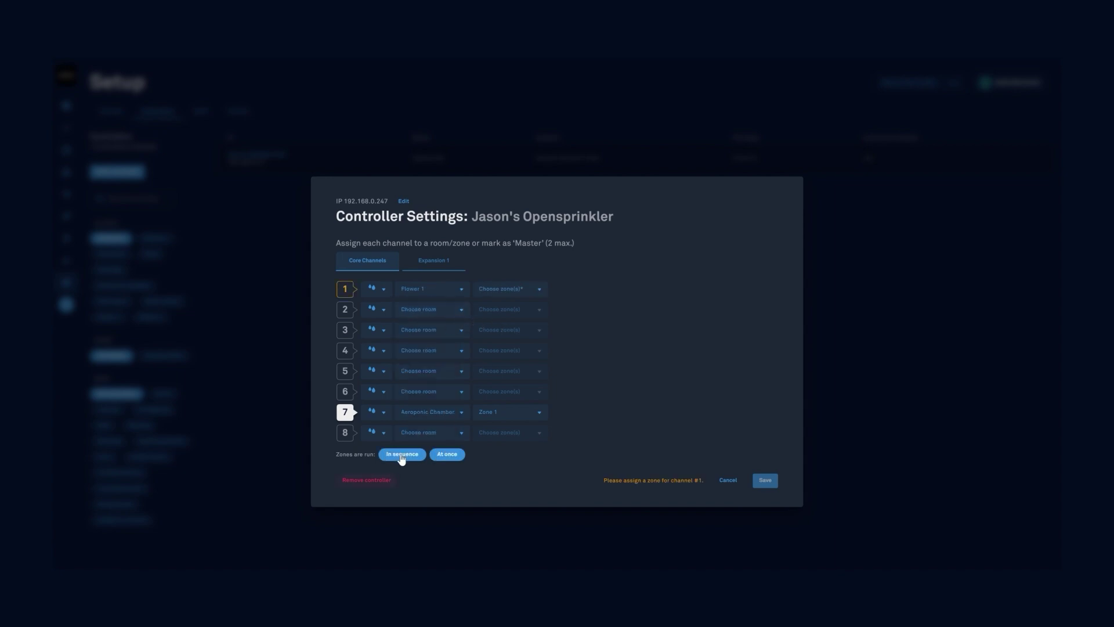
left_click(446, 458)
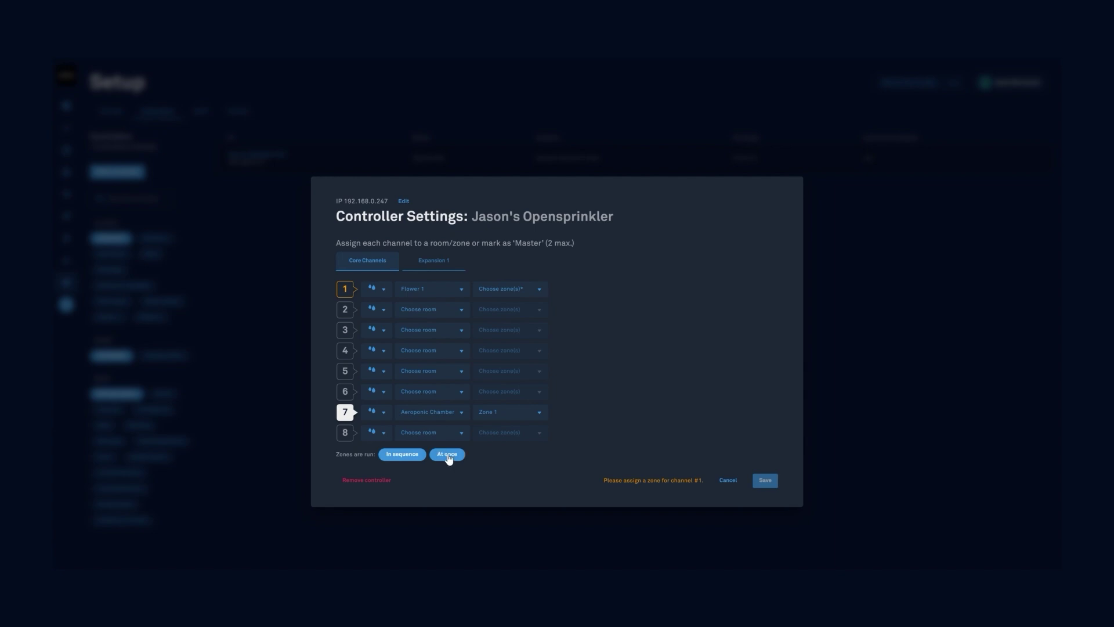
left_click(500, 290)
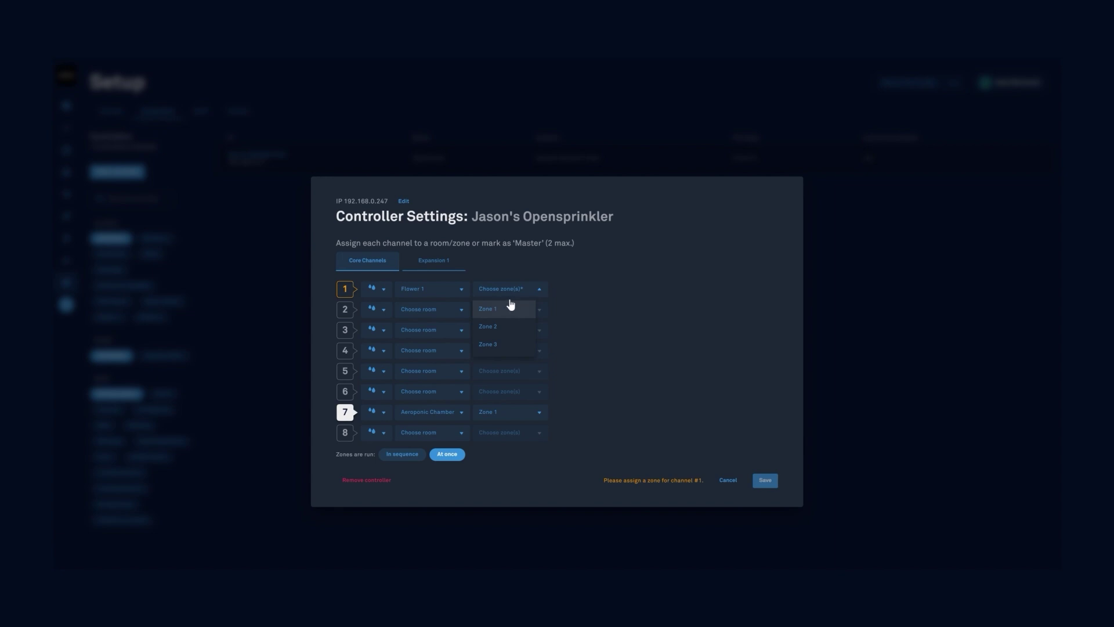
left_click(513, 316)
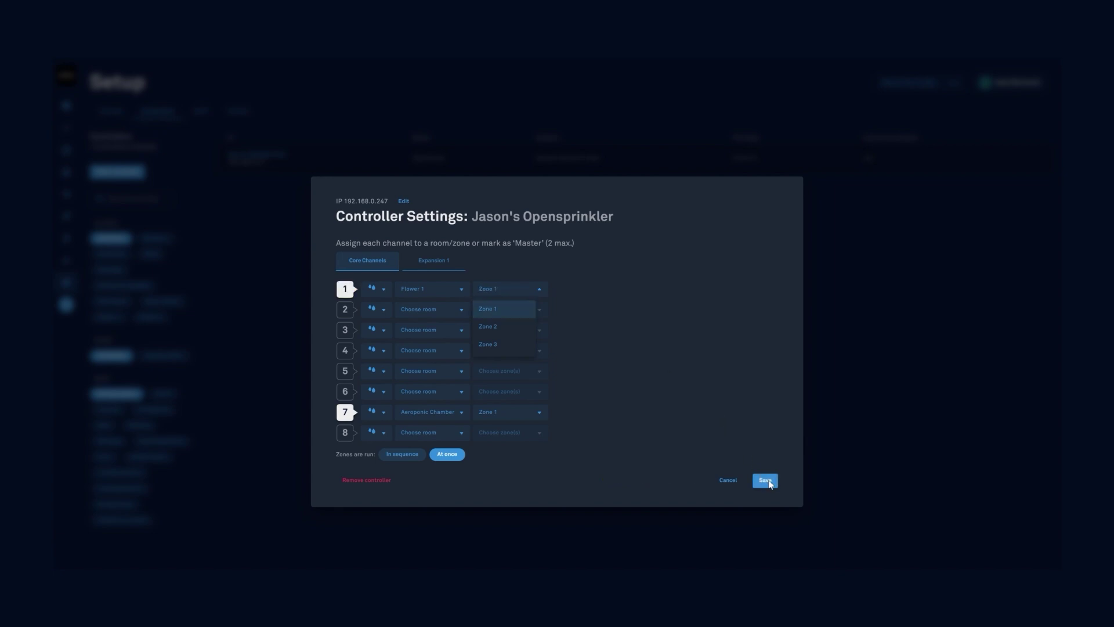
left_click(772, 484)
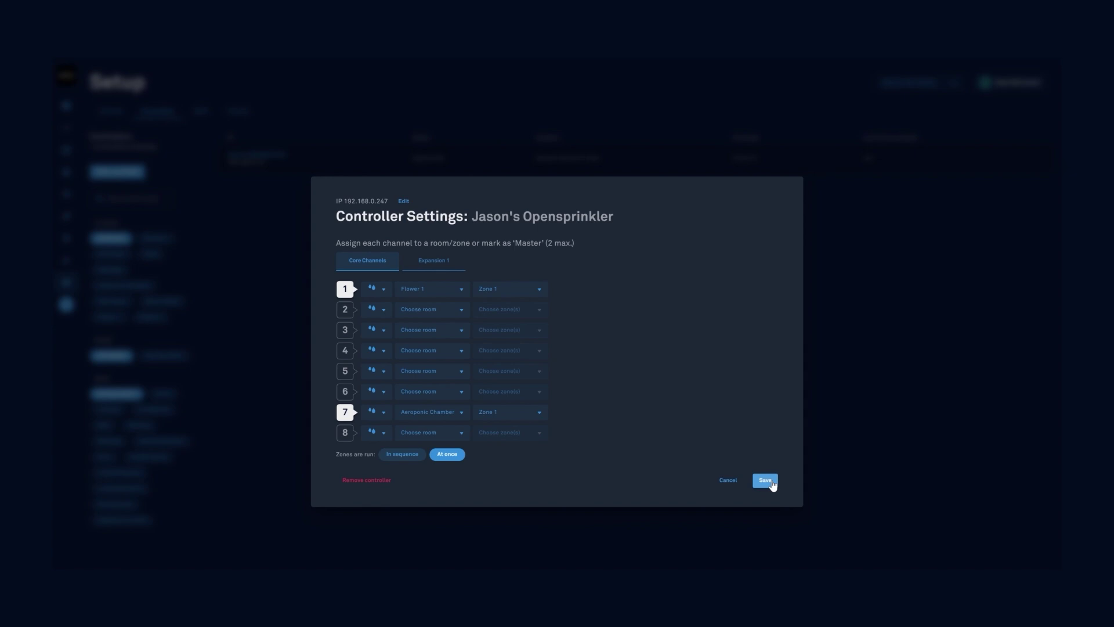
left_click(766, 480)
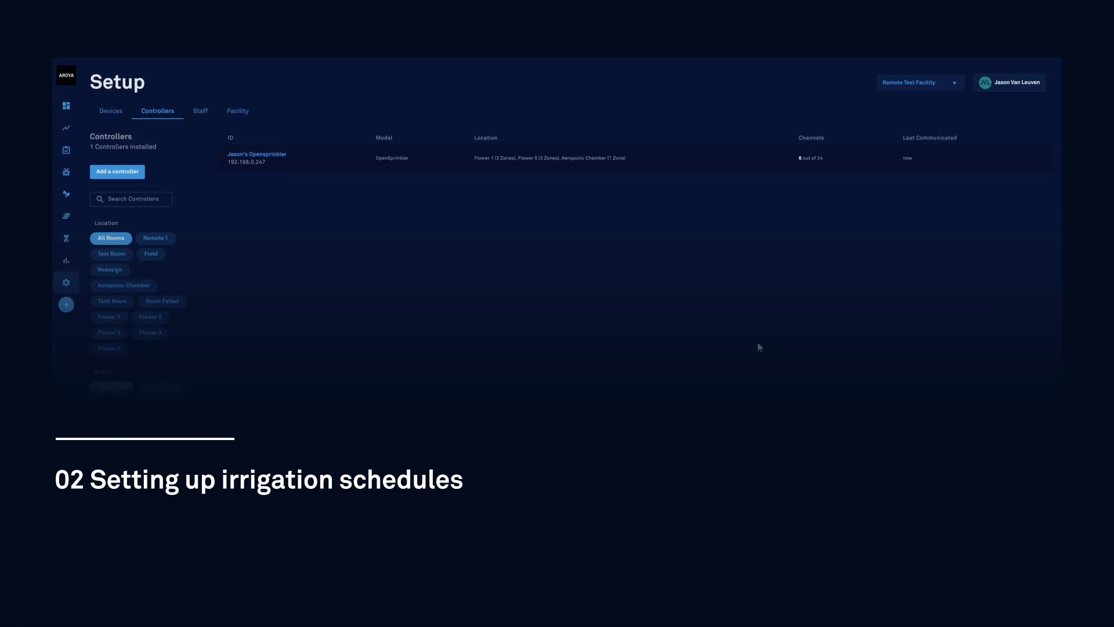
- Switch the room monitoring view to Flower 5 and show its irrigation overview
left_click(66, 127)
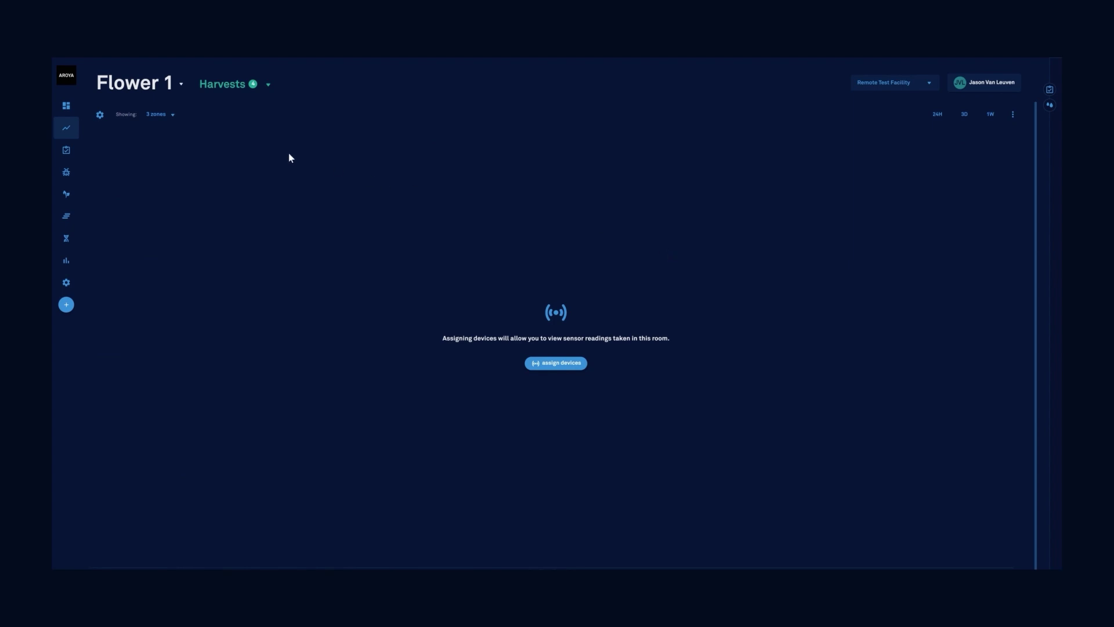
left_click(166, 84)
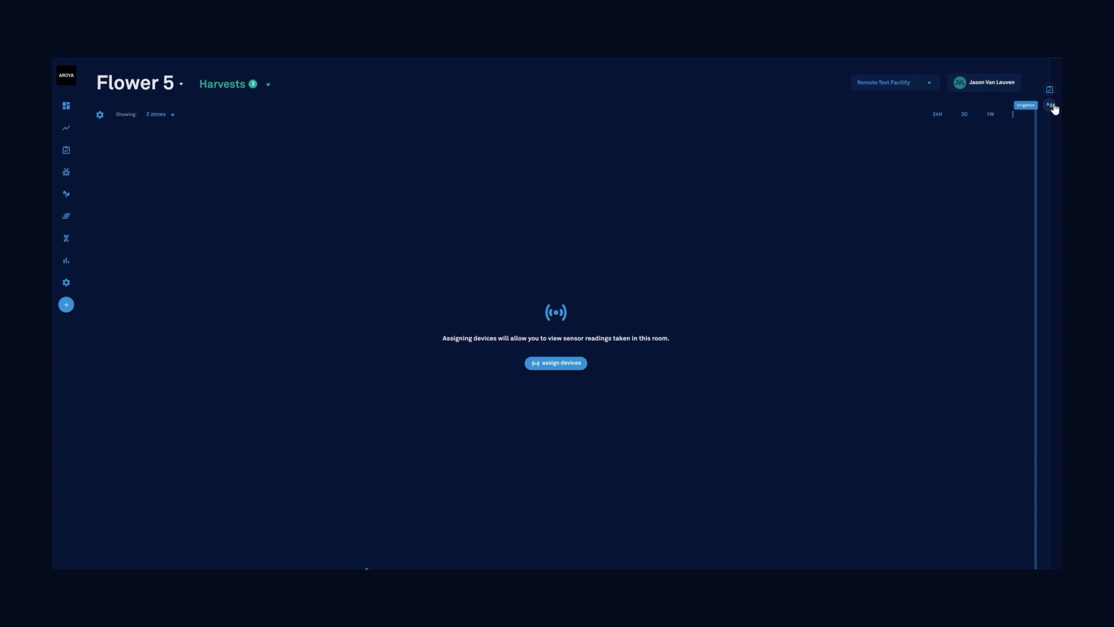
left_click(1052, 106)
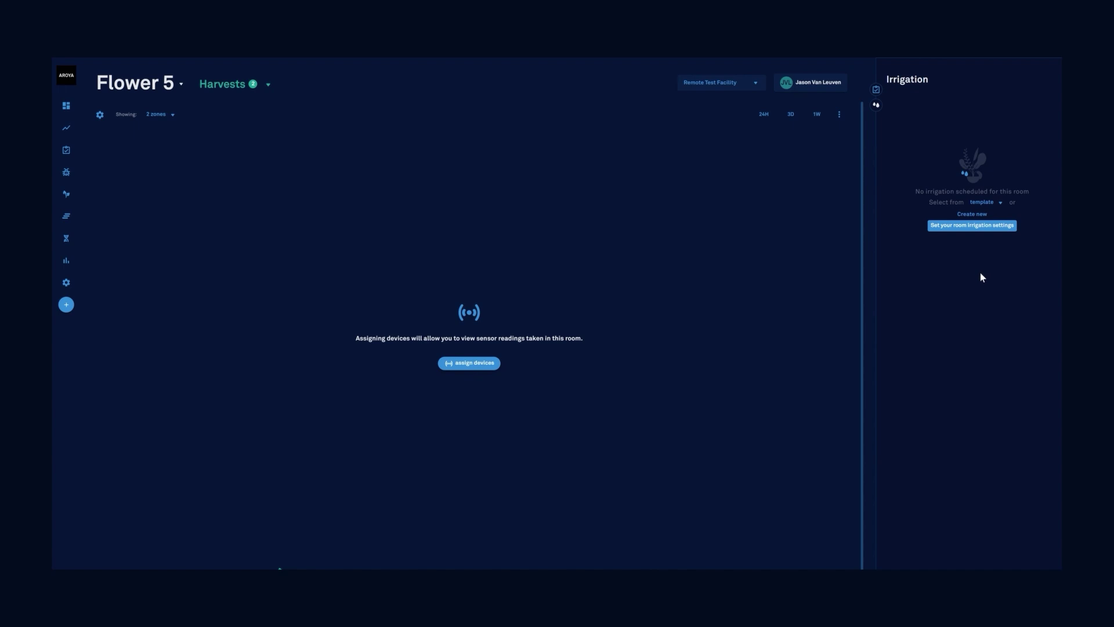
- Save Flower 5 irrigation as 1 gal coco, 1 gallon block, 2 emitters at 0.39 GPH
left_click(968, 228)
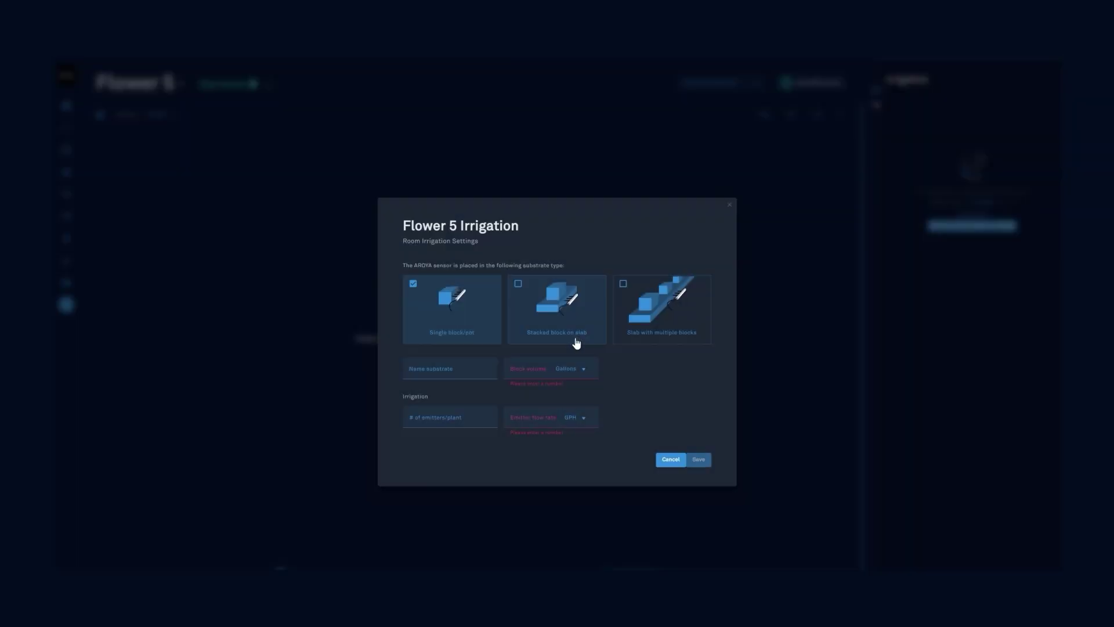
left_click(470, 369)
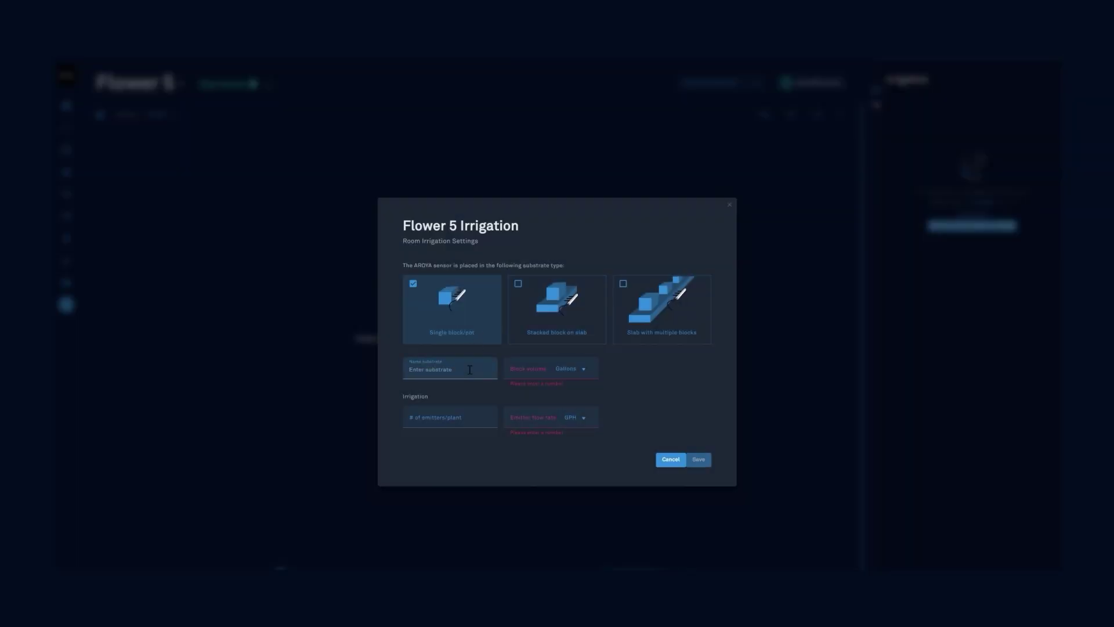
type("1 gal coco")
left_click(528, 376)
type("1")
left_click(458, 422)
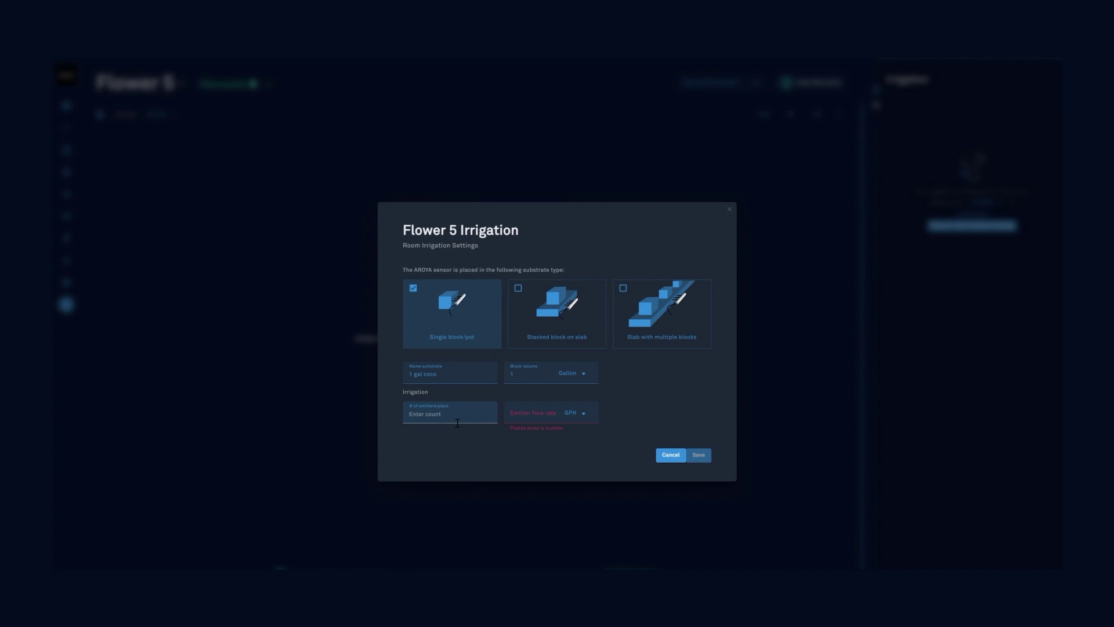
type("2")
left_click(548, 418)
type("..29")
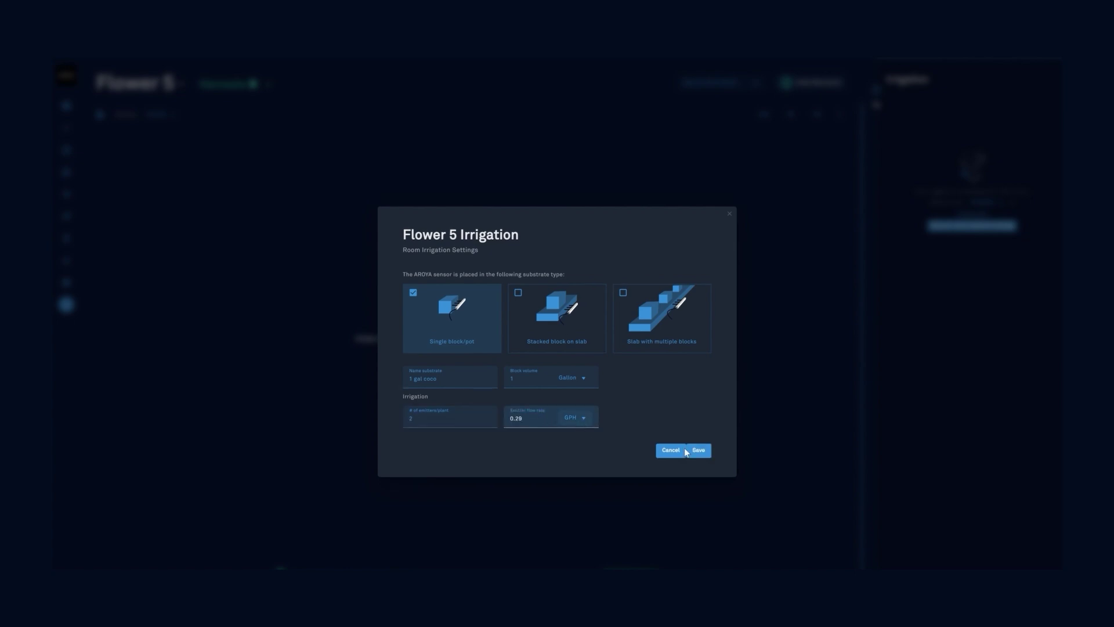
left_click(696, 450)
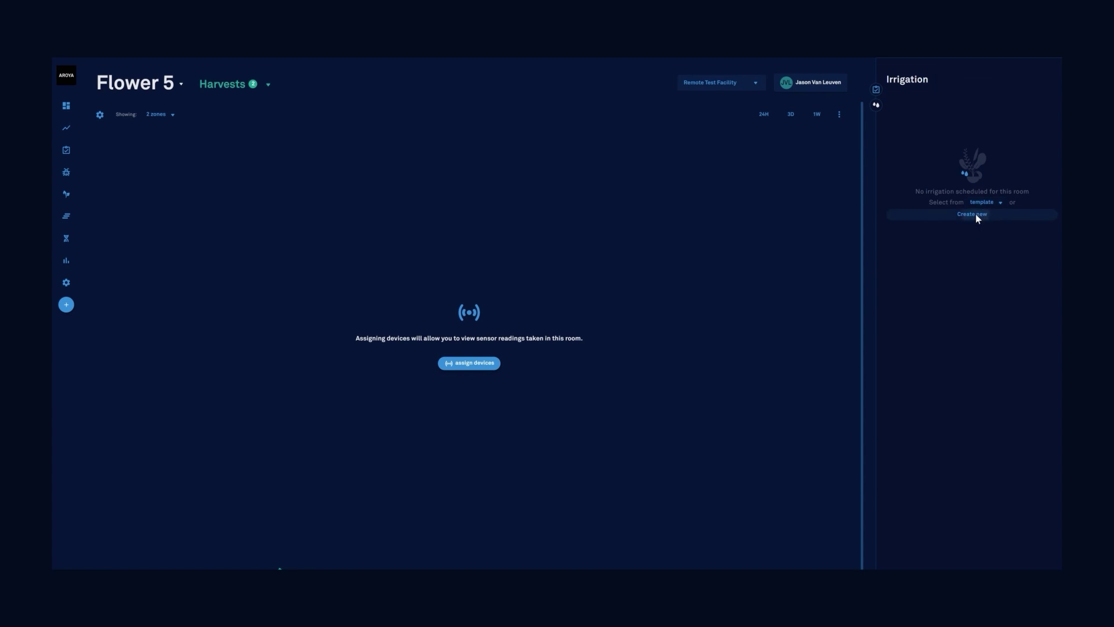
- Create a Flower 5 schedule named '1 gal coco week 1' and continue to its timing
left_click(976, 216)
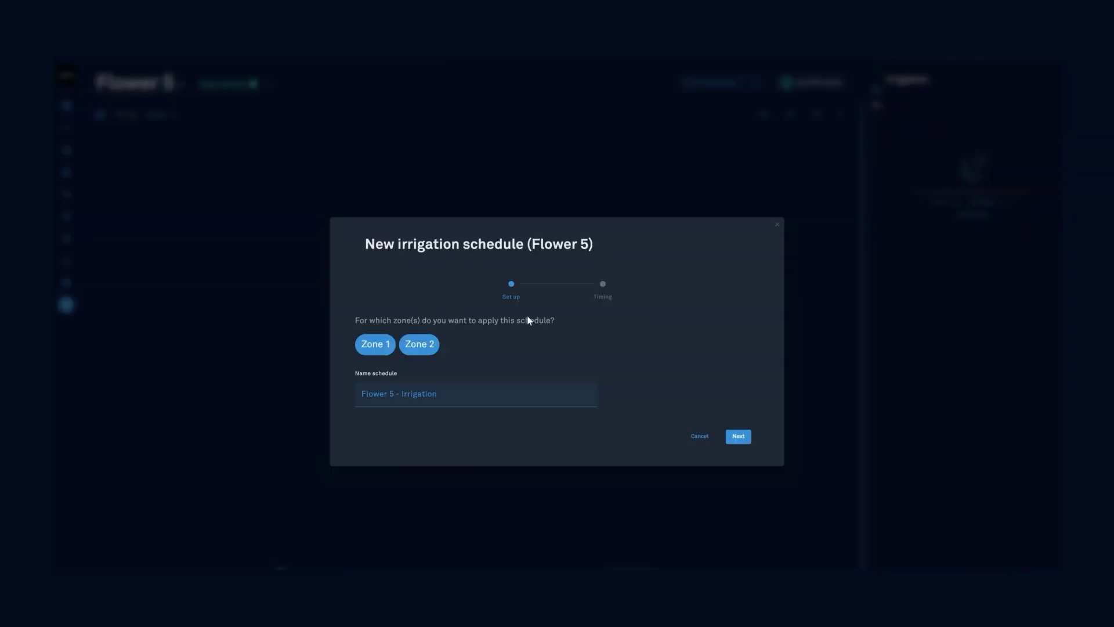
left_click(482, 404)
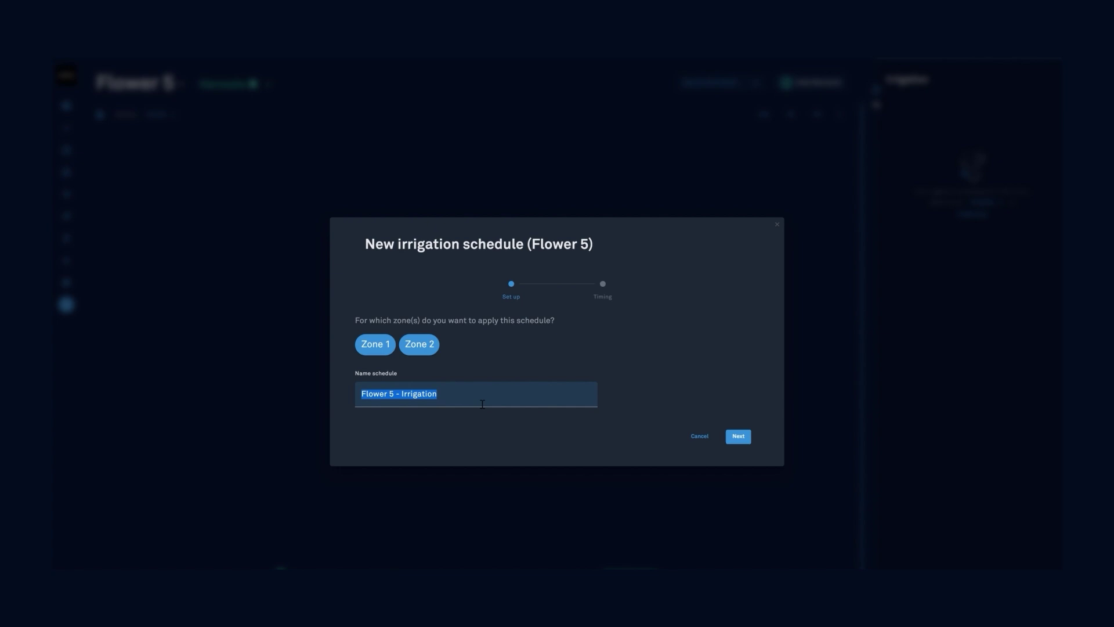
type("1 gal")
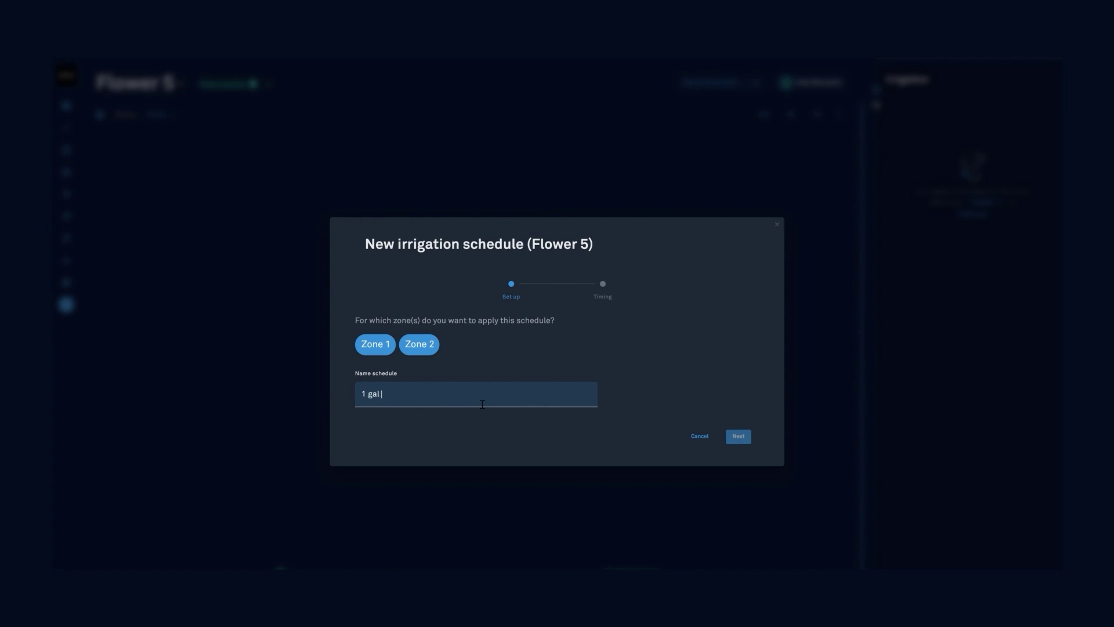
type(" coco week 1")
left_click(742, 439)
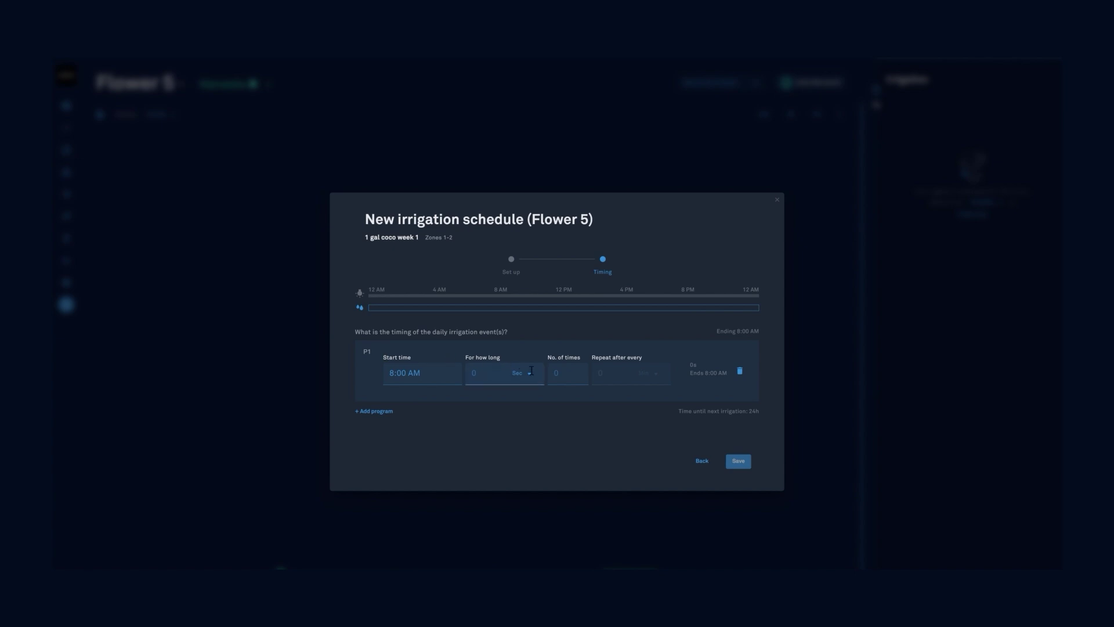
- Give the schedule one program of 90-second runs, 4 times, every 15 minutes, and save
left_click(374, 412)
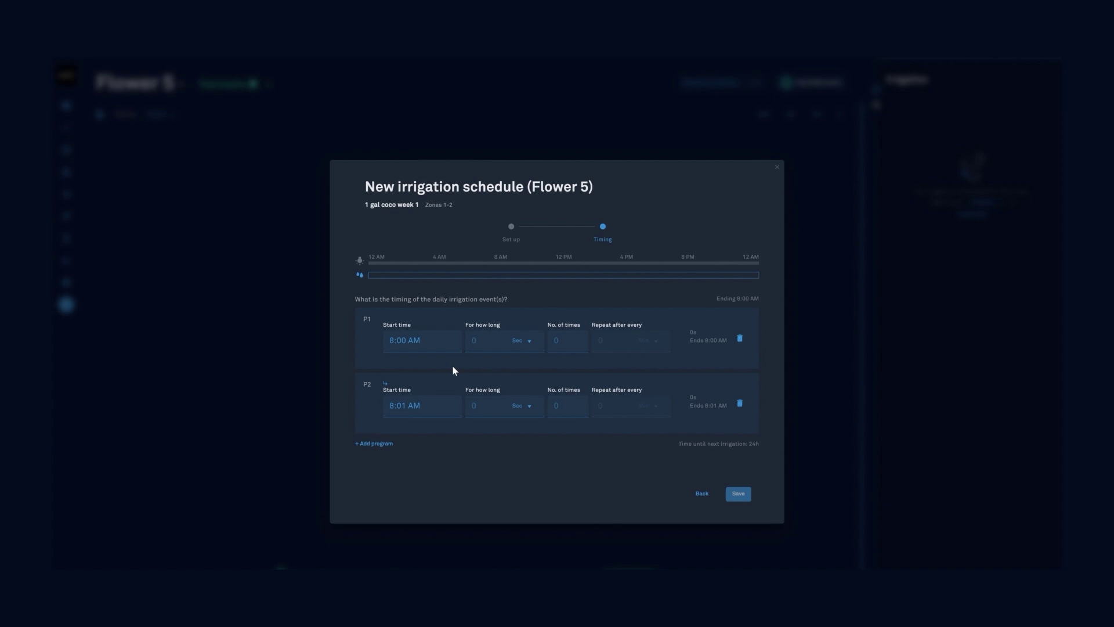
left_click(741, 405)
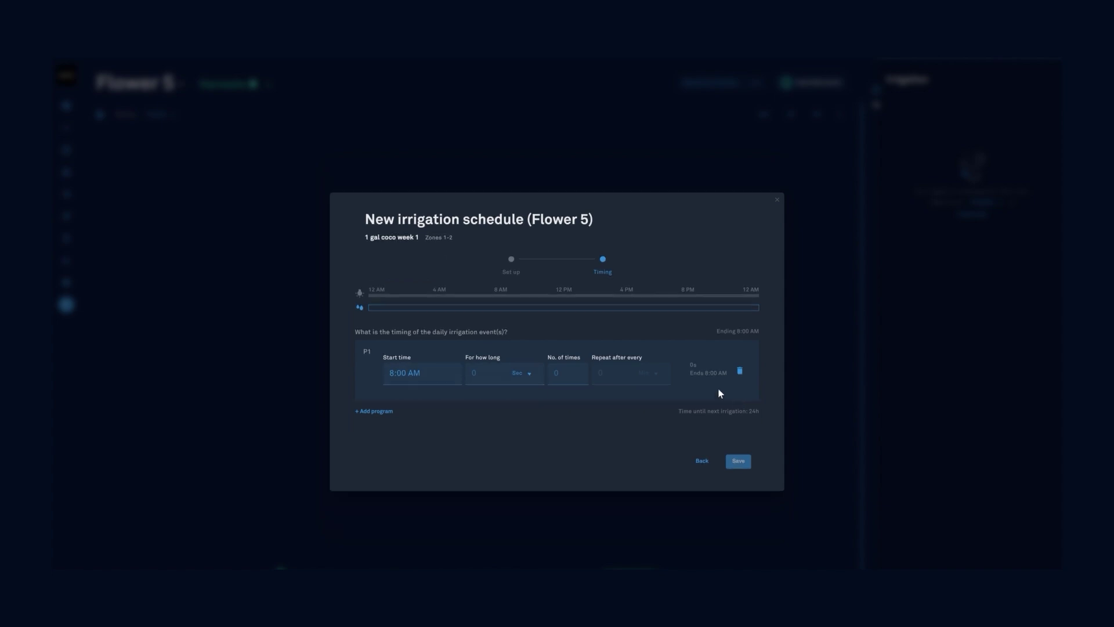
left_click(504, 381)
type("90")
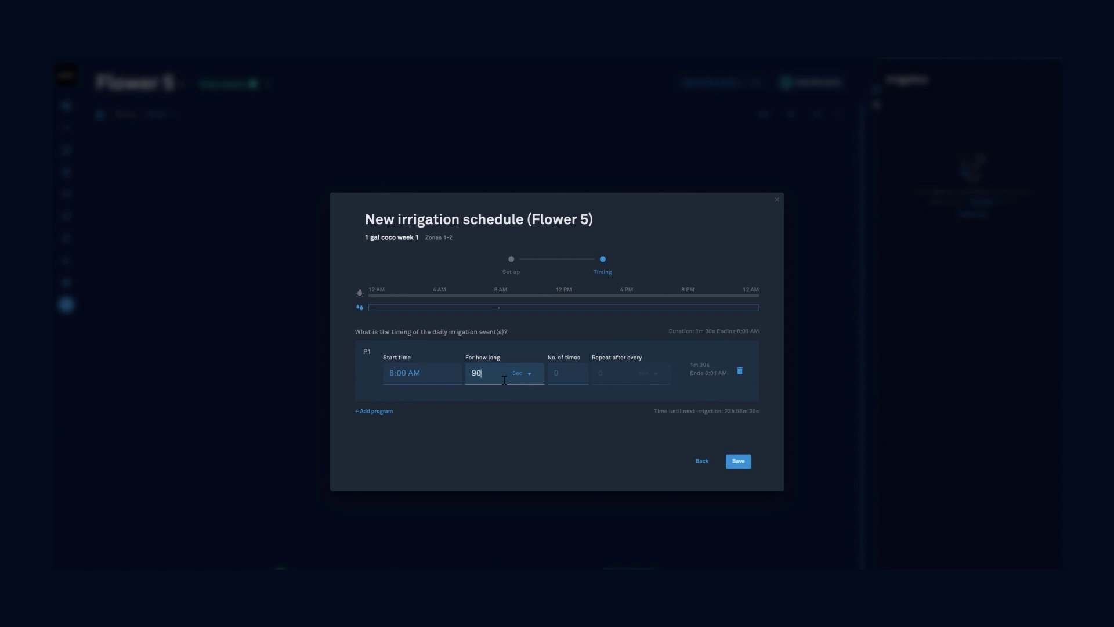
left_click(568, 383)
type("4")
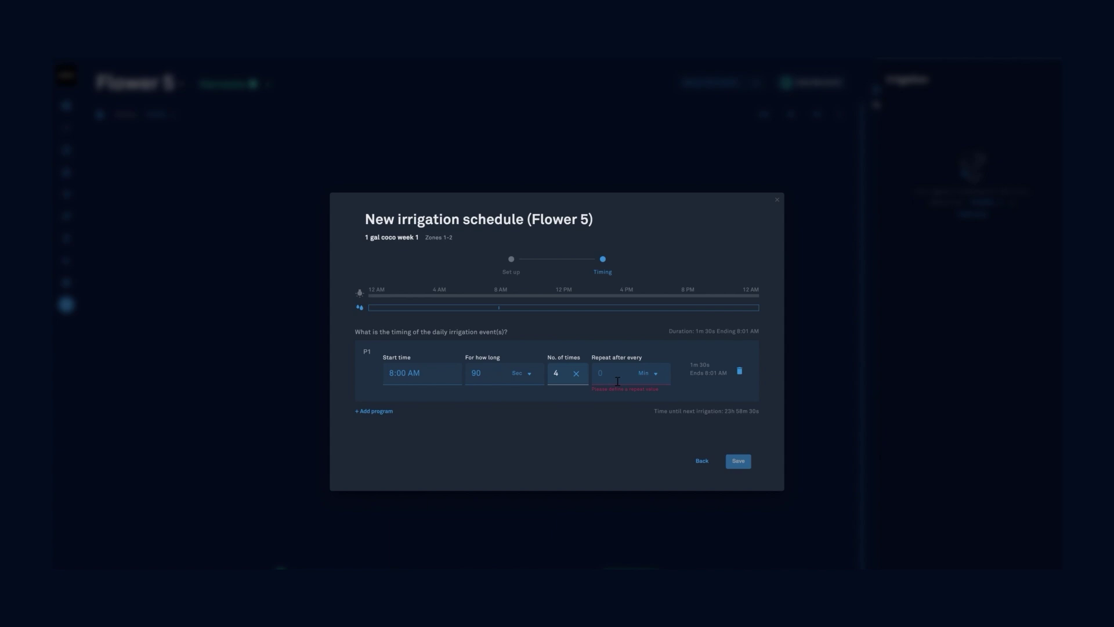
left_click(618, 382)
type("15")
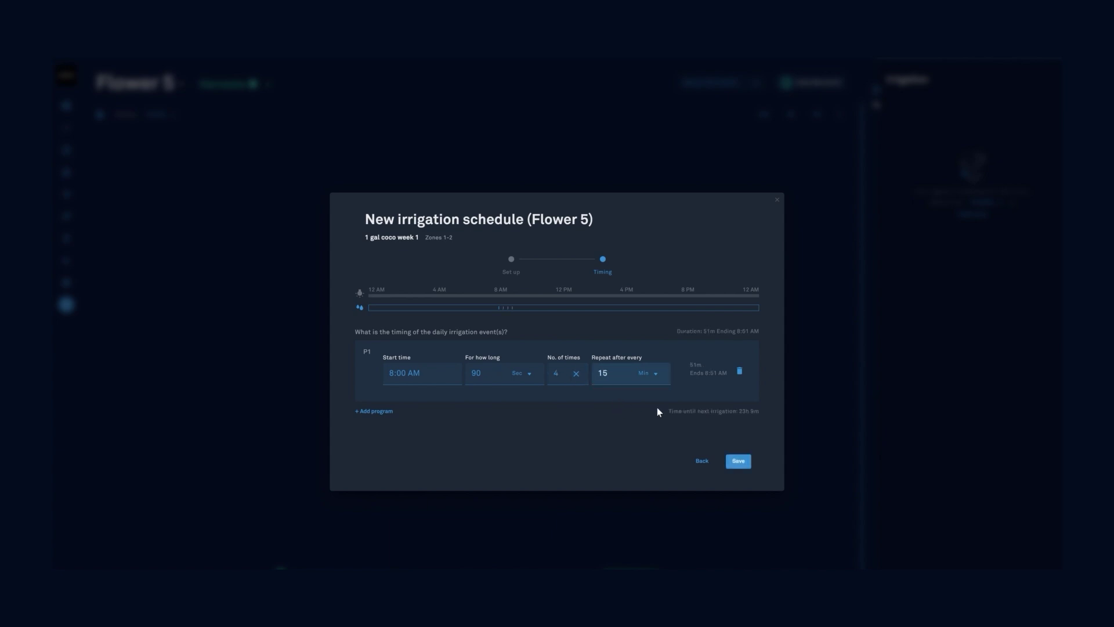
left_click(741, 465)
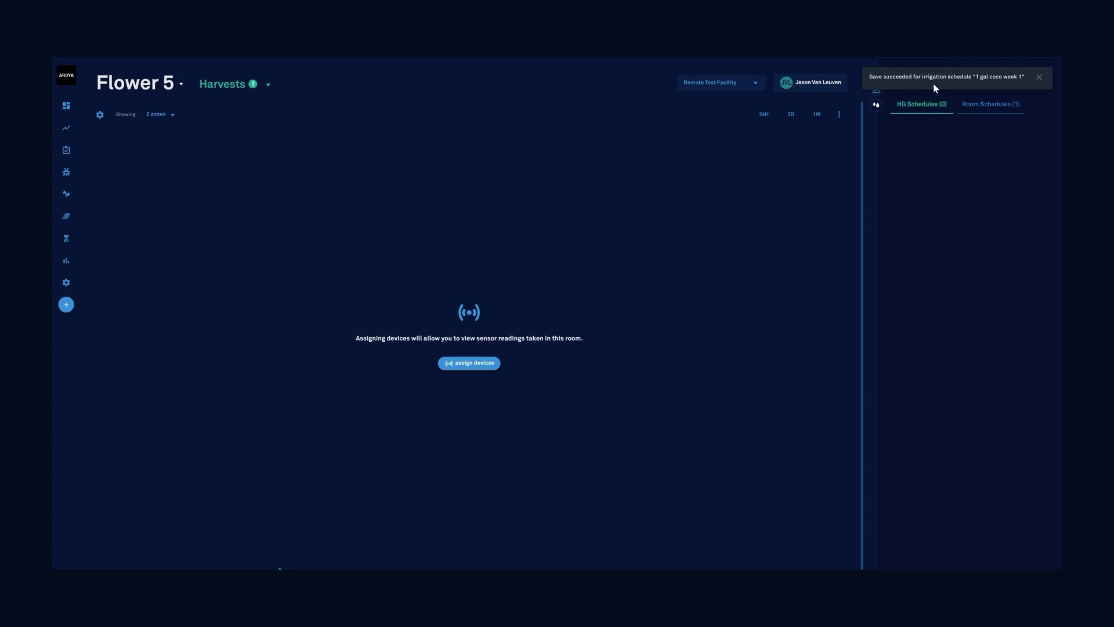
- Review the Zones 1-2 schedule under Room Schedules, then resume it
left_click(985, 108)
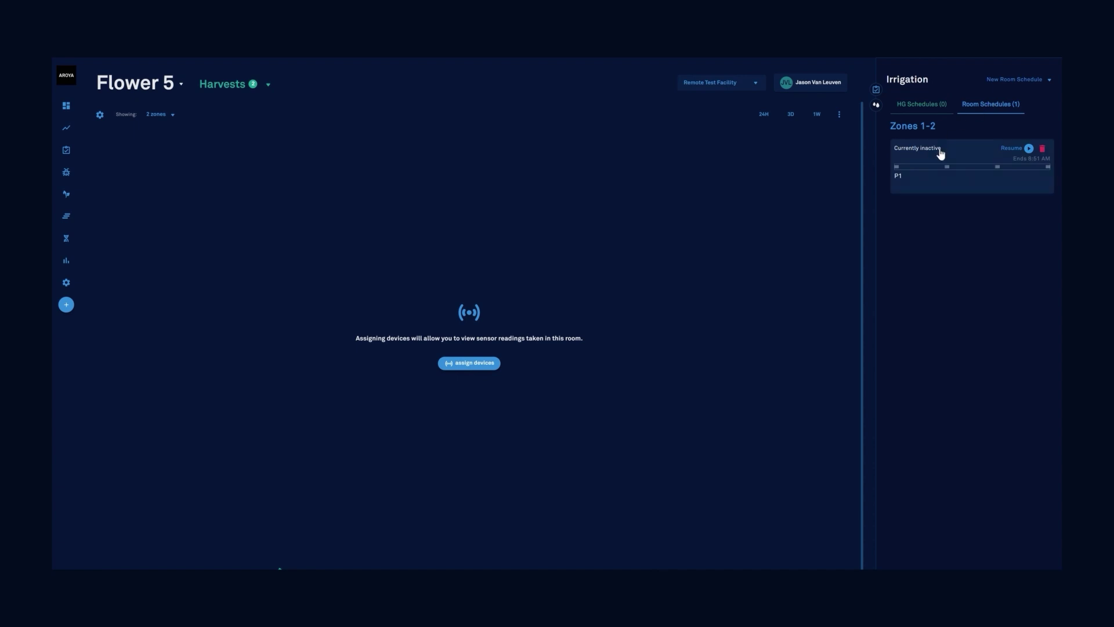
left_click(1019, 150)
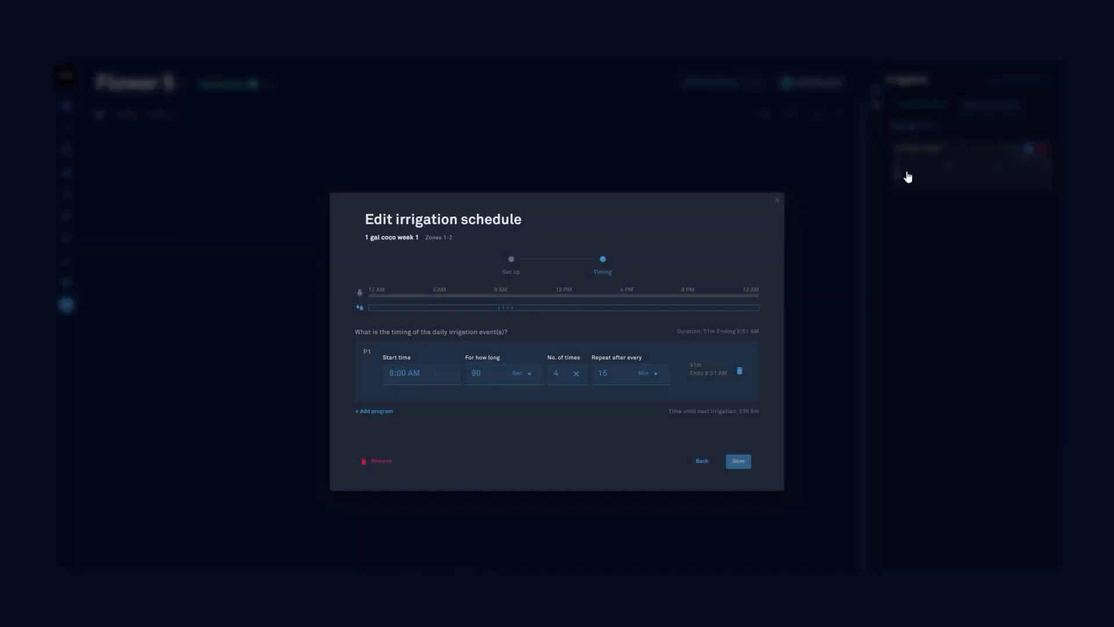
left_click(1032, 155)
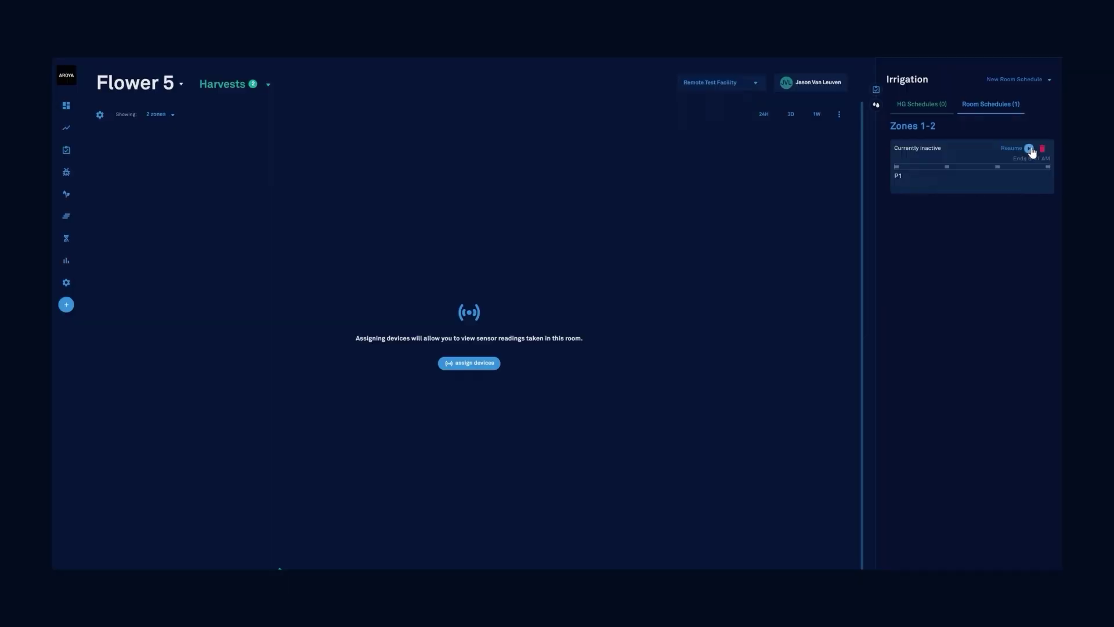
left_click(1029, 148)
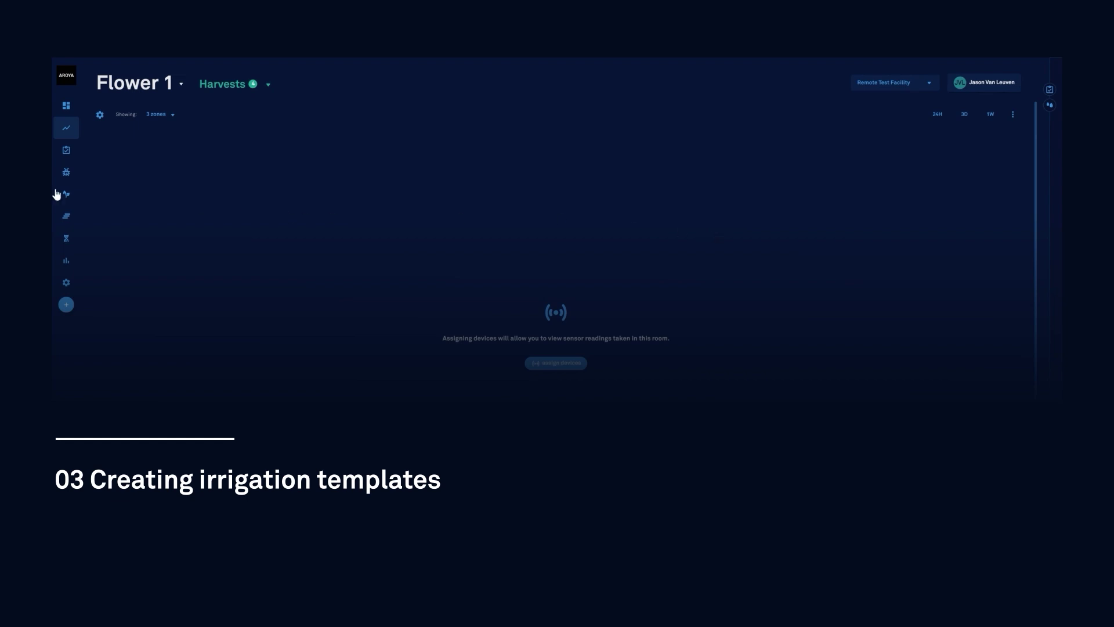
- Start a Flower-phase irrigation template named '1 gallon Coco Generative Stacking' from Production's Irrigation Templates
left_click(72, 198)
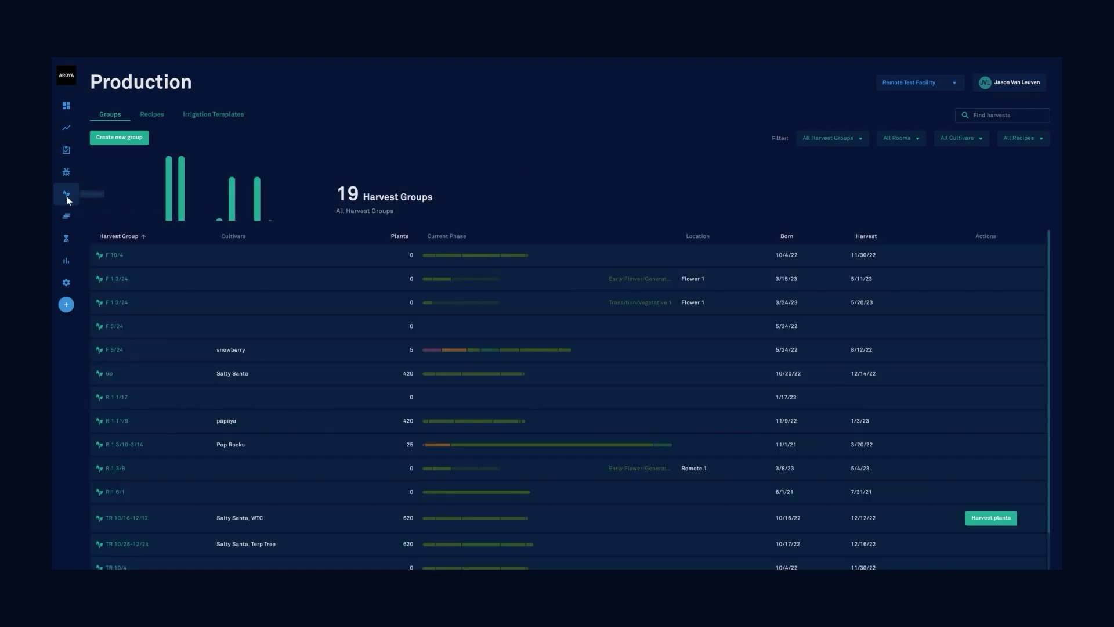
left_click(220, 116)
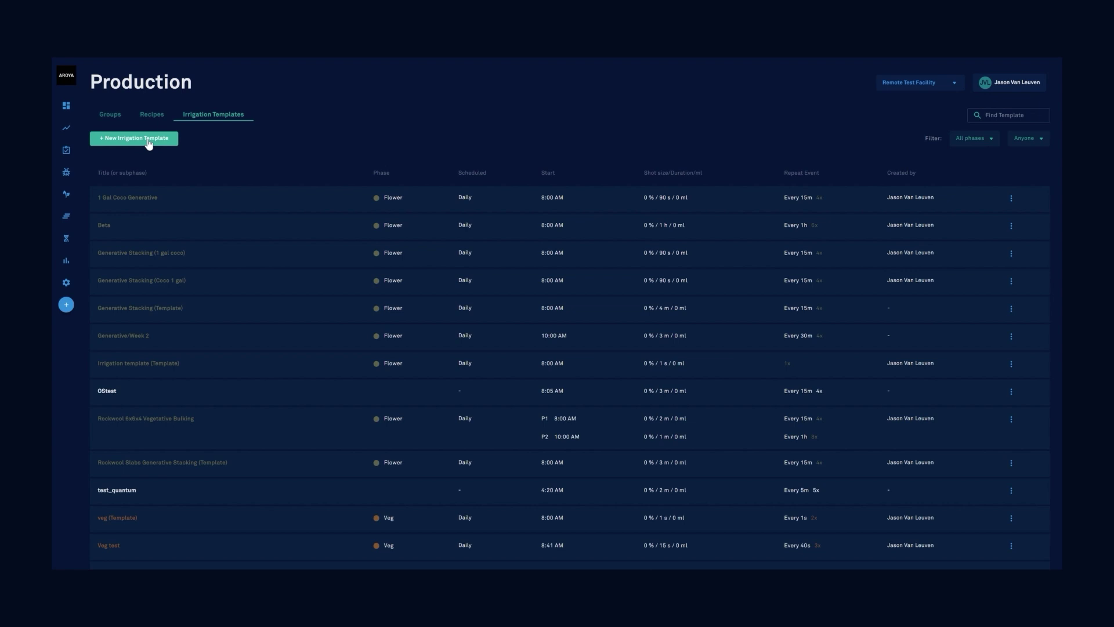
left_click(148, 143)
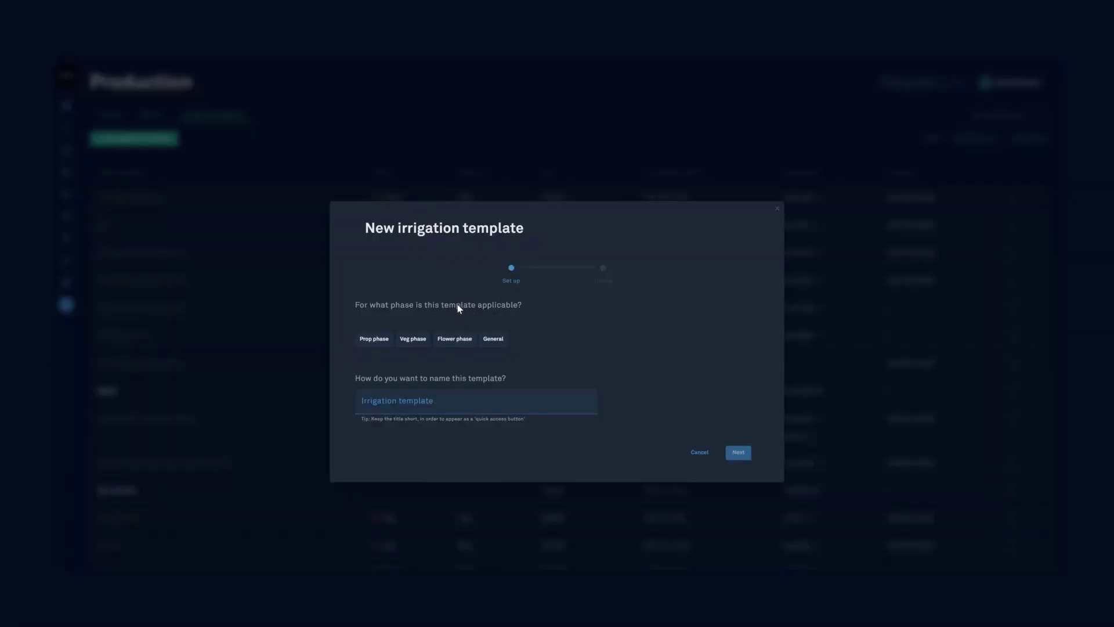
left_click_drag(391, 306, 518, 307)
left_click(455, 342)
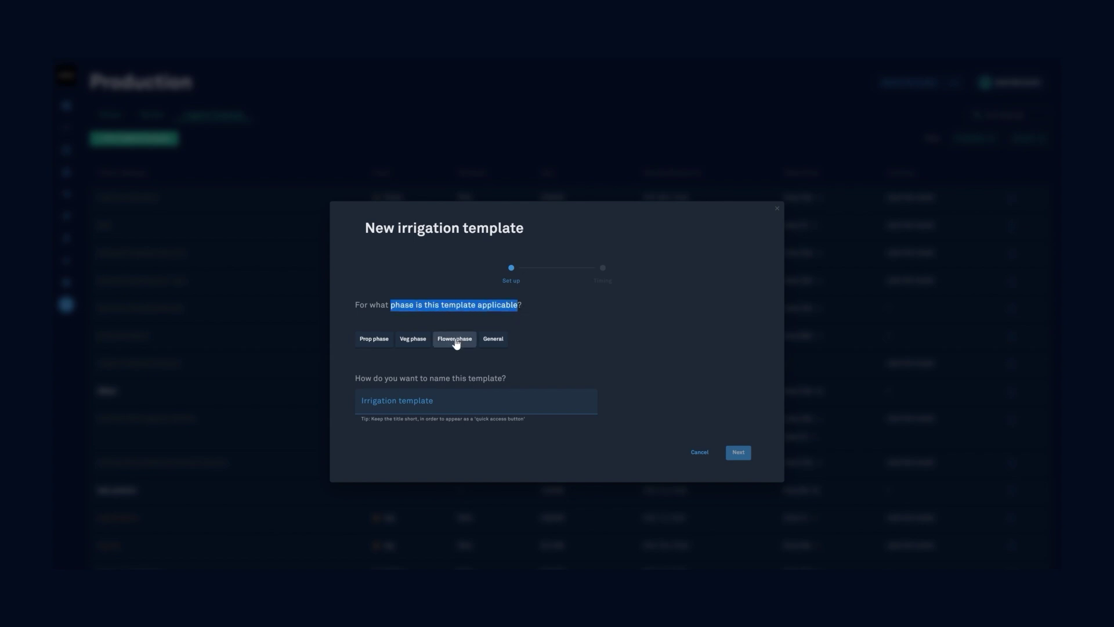
left_click(451, 410)
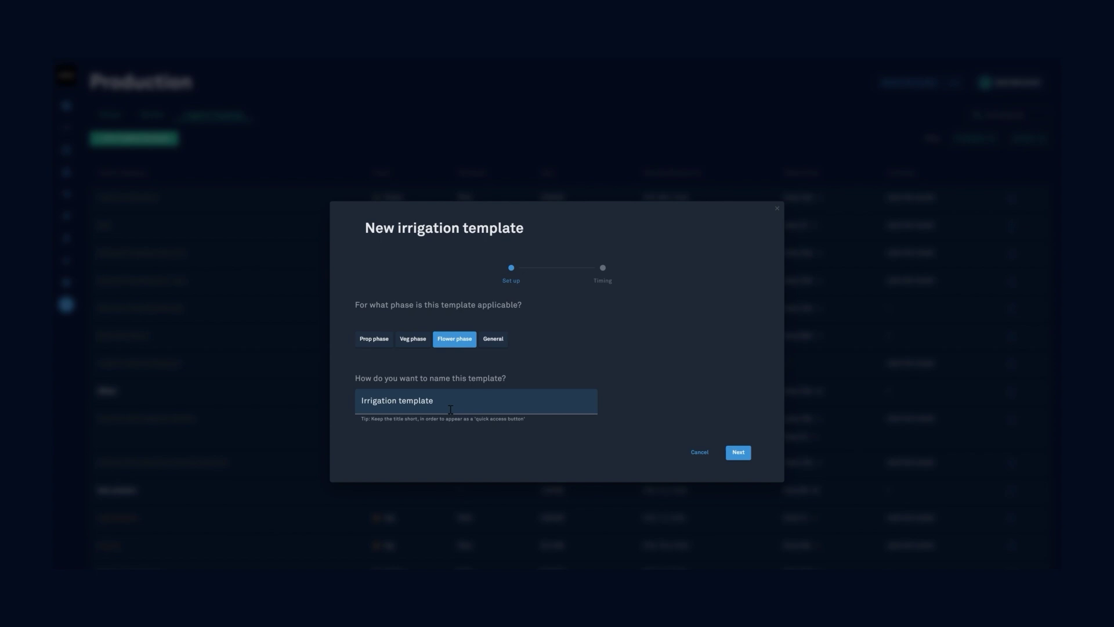
key("BackSpace")
key("BackSpace")
key("BackSpace")
key("BackSpace")
key("BackSpace")
key("BackSpace")
key("BackSpace")
key("BackSpace")
key("BackSpace")
key("BackSpace")
key("BackSpace")
key("BackSpace")
key("BackSpace")
key("BackSpace")
key("BackSpace")
key("BackSpace")
key("BackSpace")
key("BackSpace")
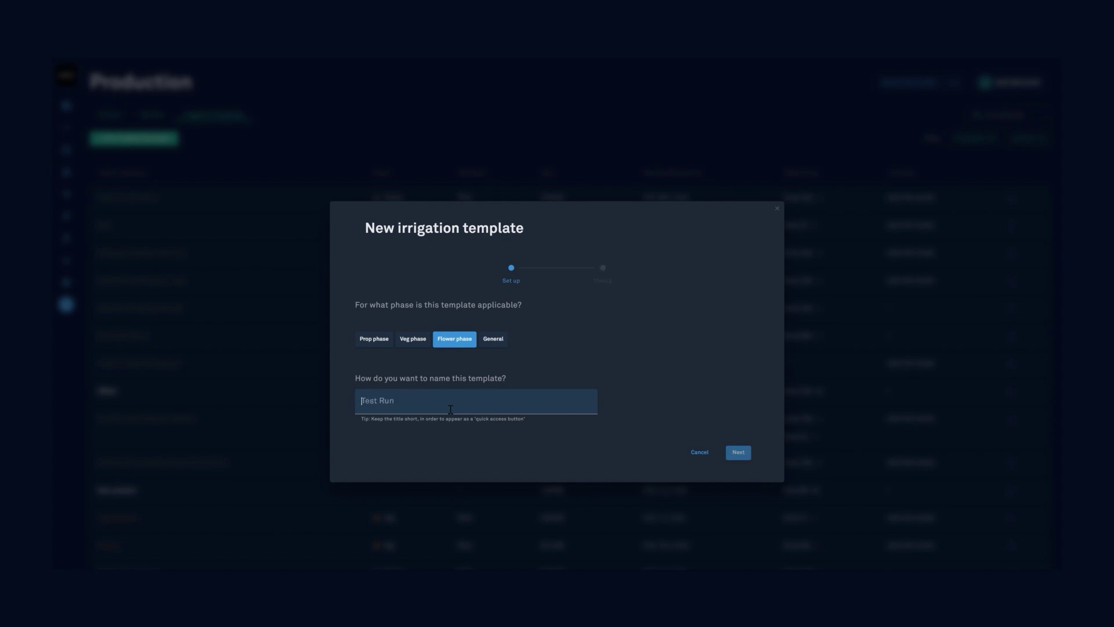
type("1 gallon Coco Generative Stacking")
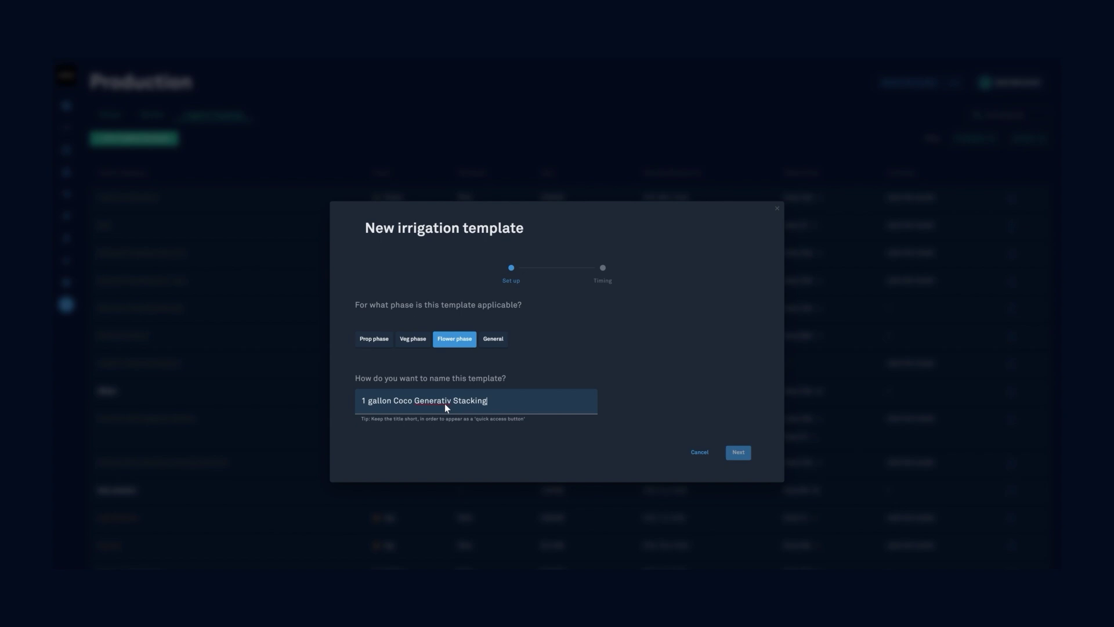
double_click(447, 401)
- Correct the name, set 90-second shots 4 times every 15 minutes, and save the template
type("Generative")
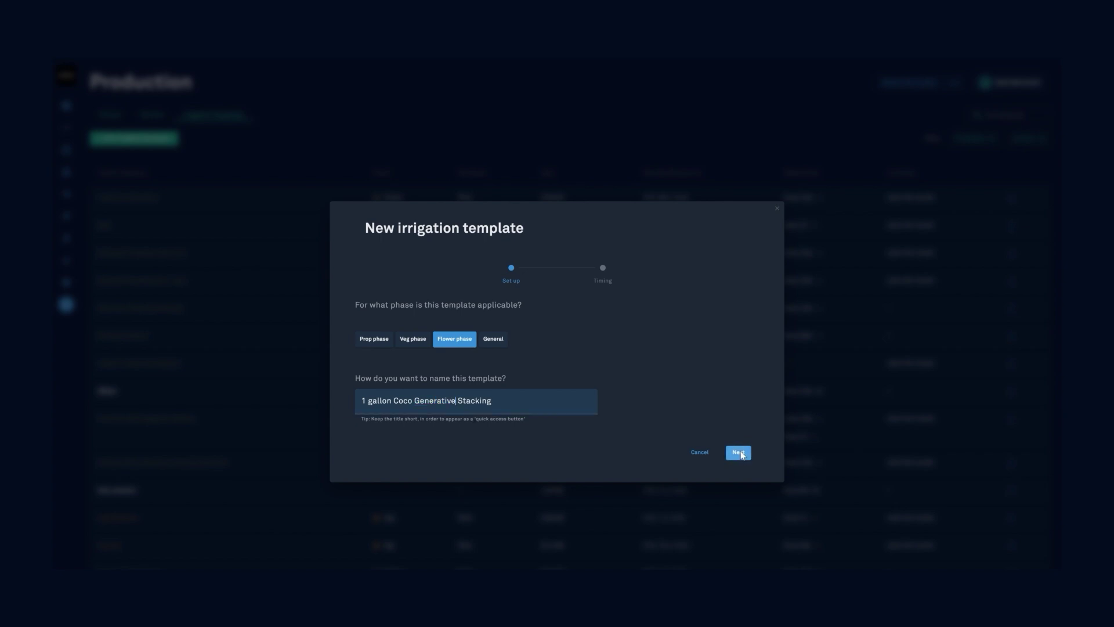
left_click(743, 453)
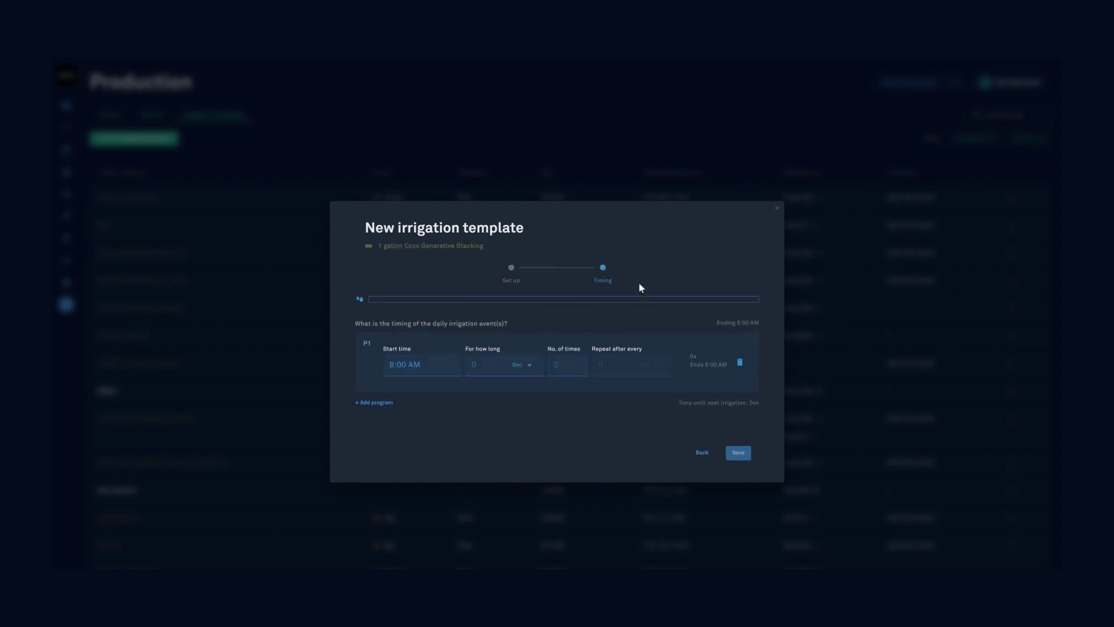
left_click(496, 371)
type("90")
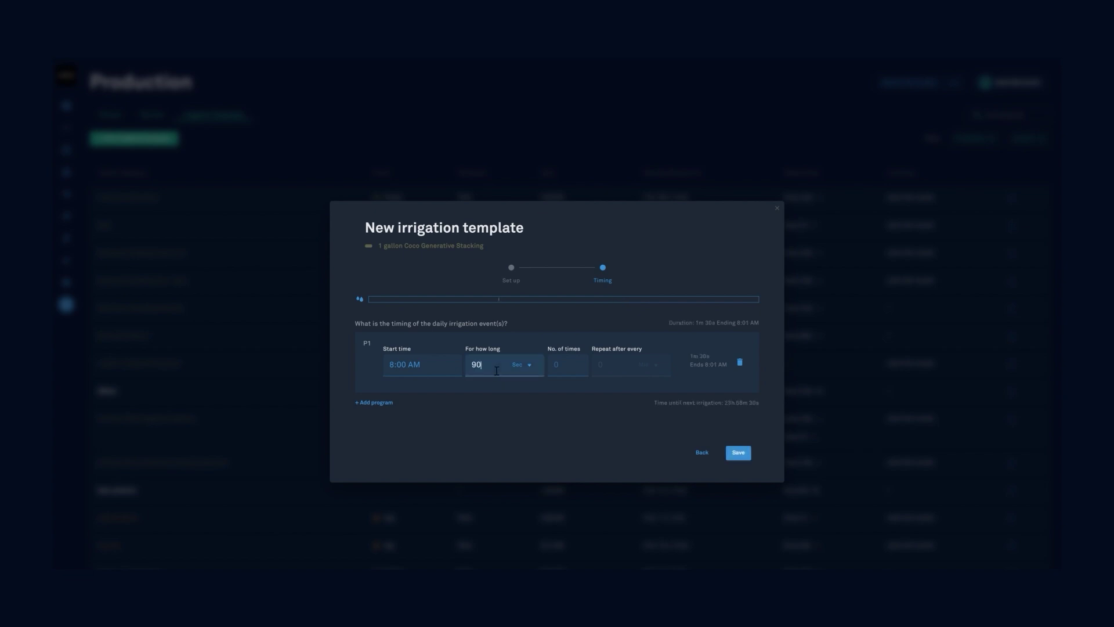
left_click(568, 369)
type("4")
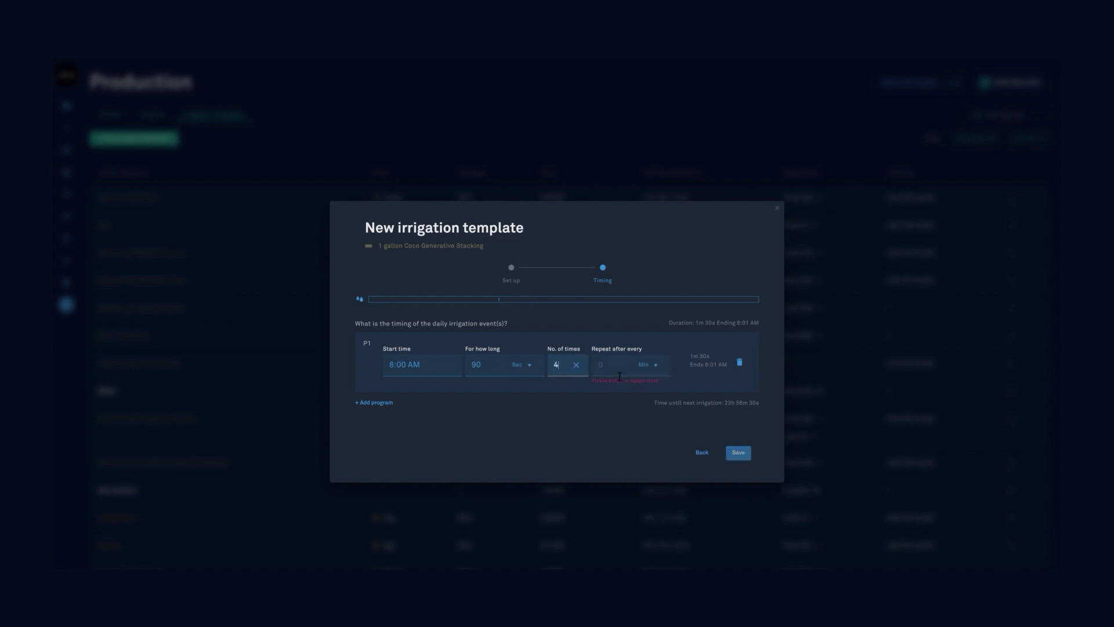
left_click(619, 376)
type("15")
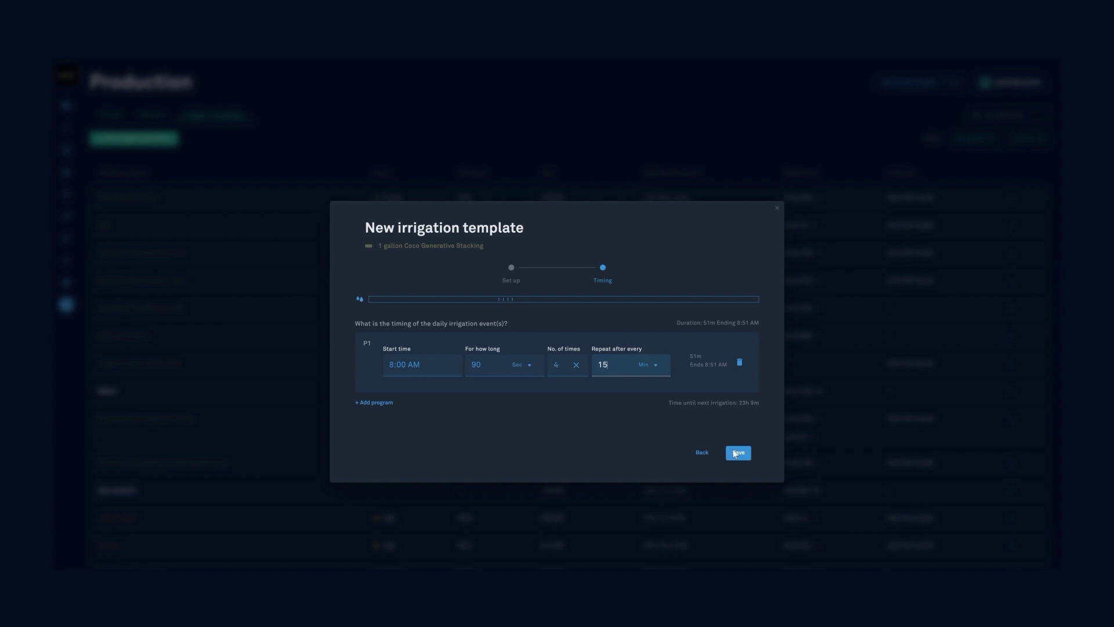
left_click(737, 456)
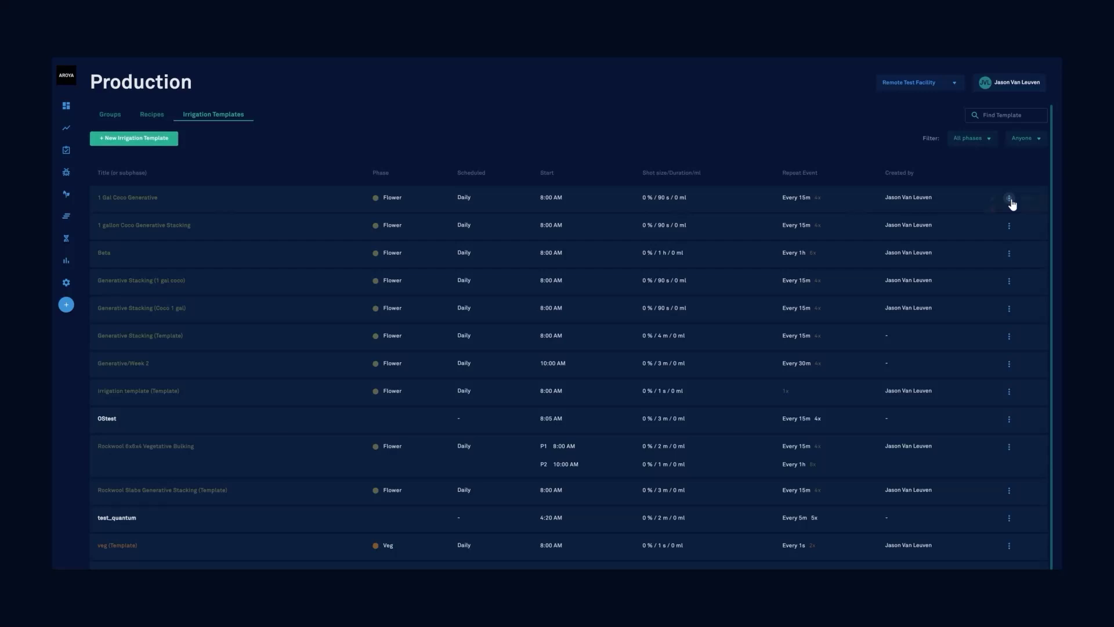
- Edit the 1 Gal Coco Generative template to repeat every 16 minutes and save it
left_click(1011, 202)
left_click(1010, 200)
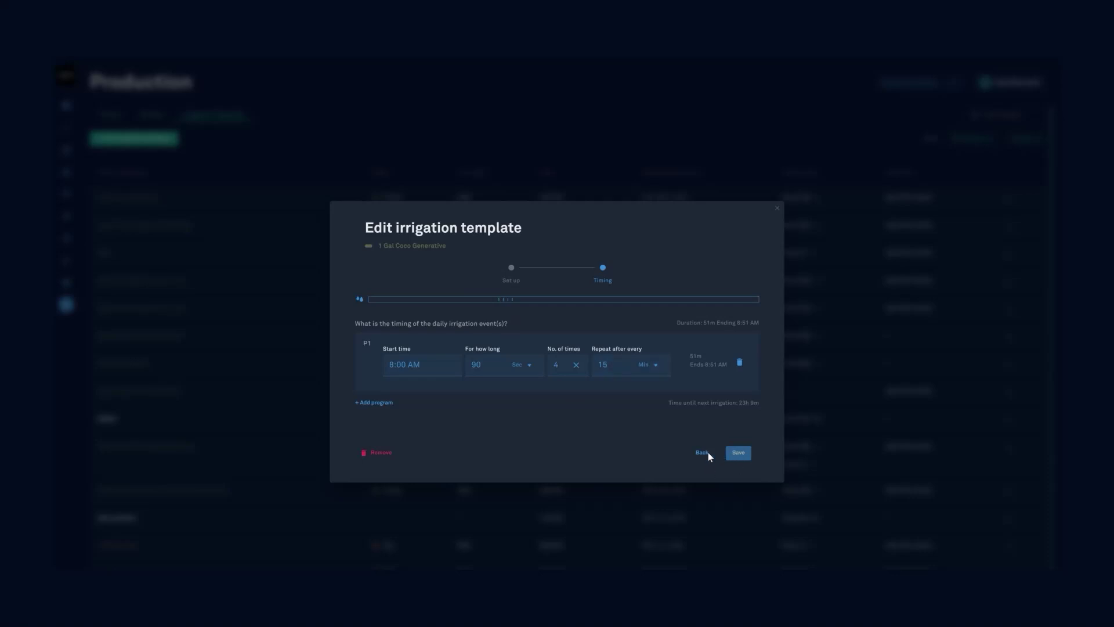
left_click(621, 372)
left_click(737, 452)
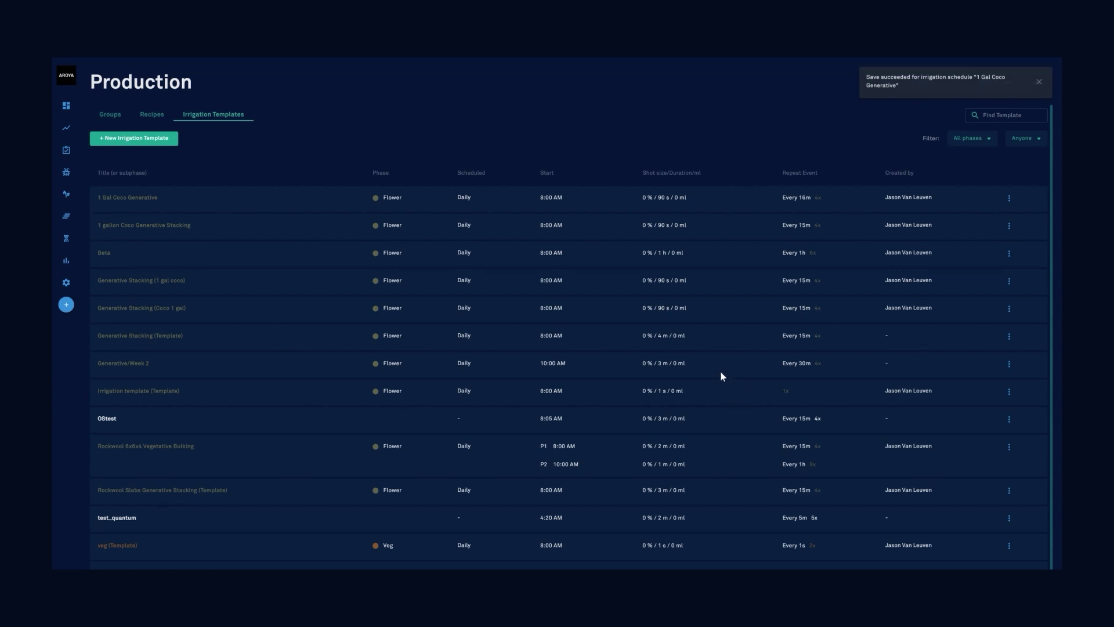
- Open the Go harvest group's Schedule tab and dismiss the New irrigation schedule dialog
left_click(110, 115)
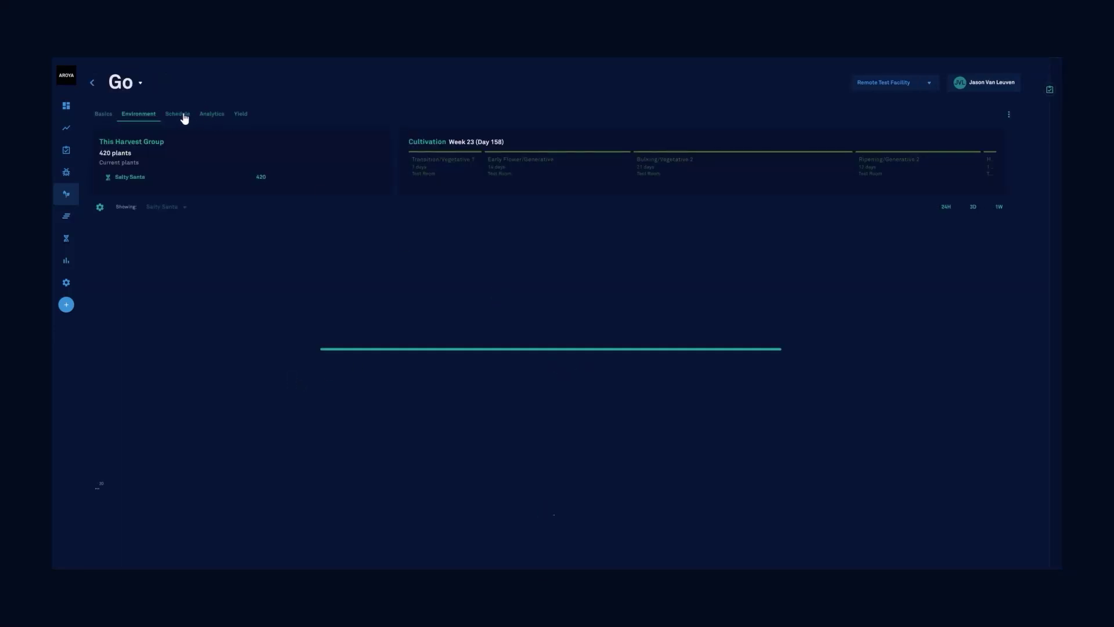
left_click(176, 115)
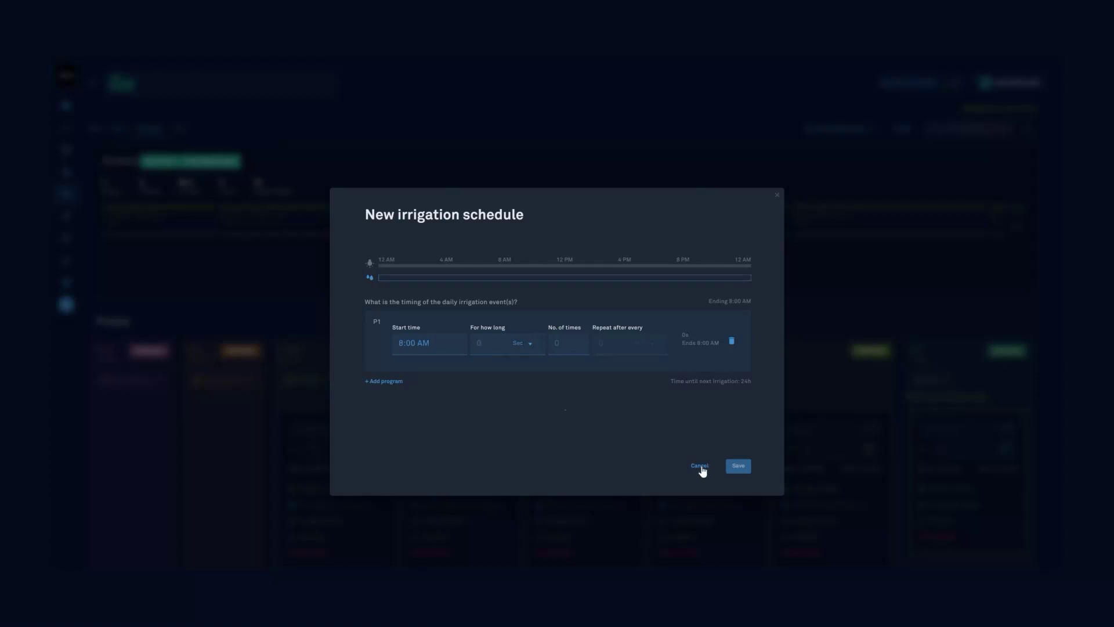
key("Escape")
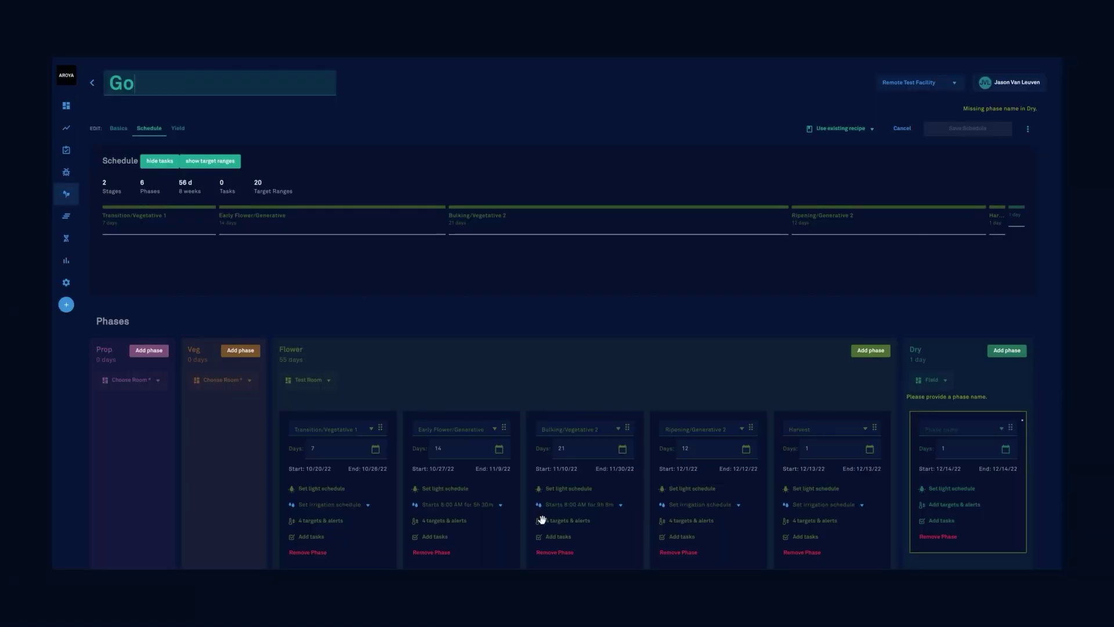
- Select Generative Stacking (Template) as the Early Flower/Generative phase's irrigation schedule
left_click(500, 507)
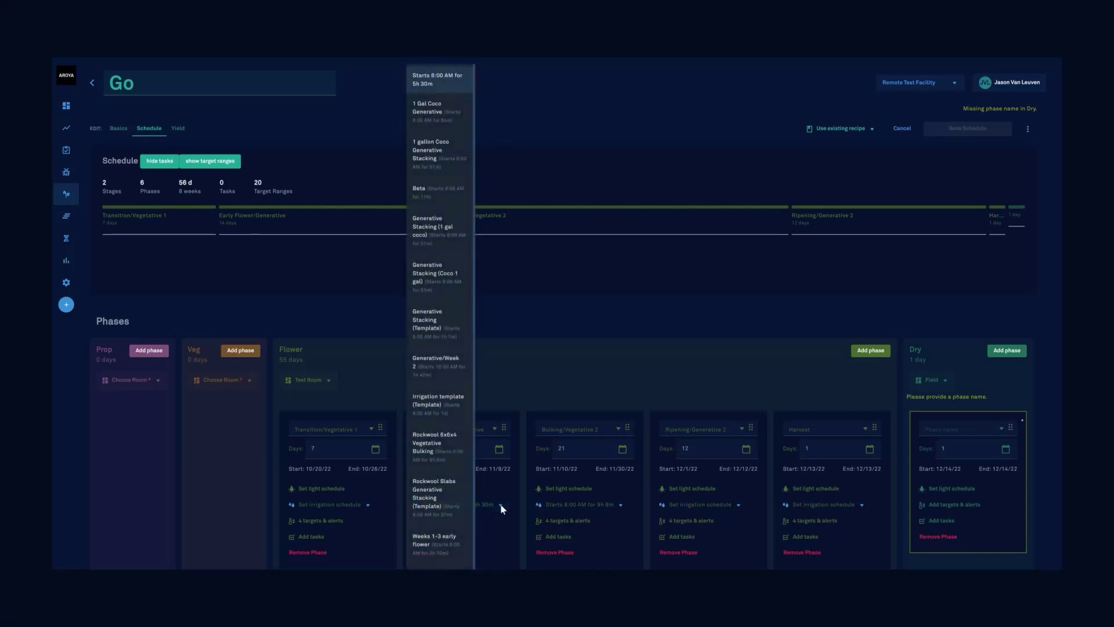
left_click(500, 506)
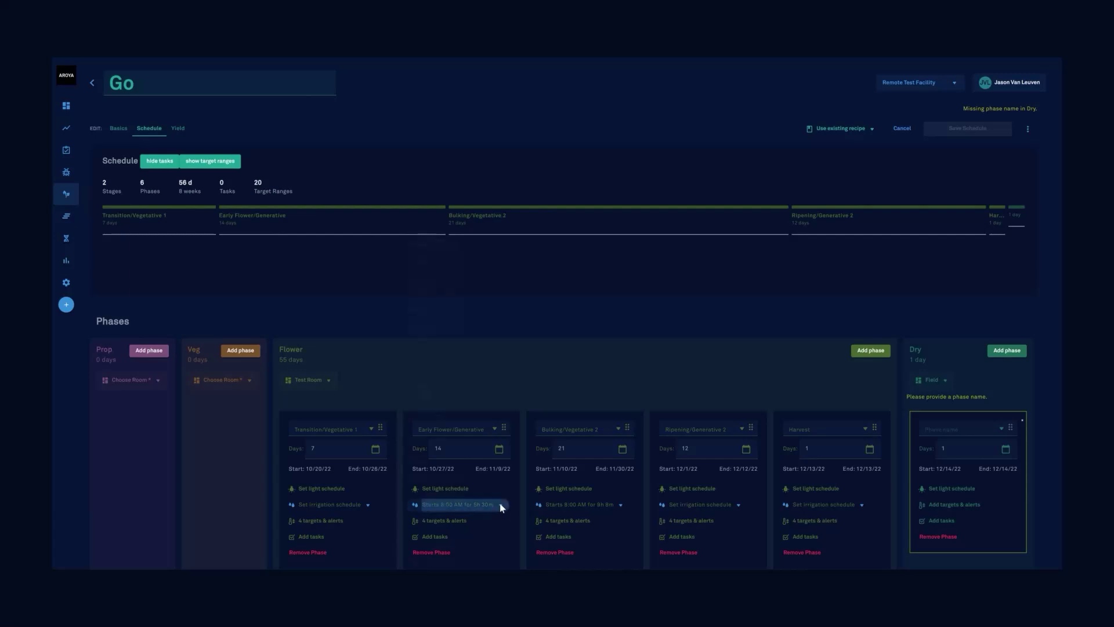
left_click(500, 504)
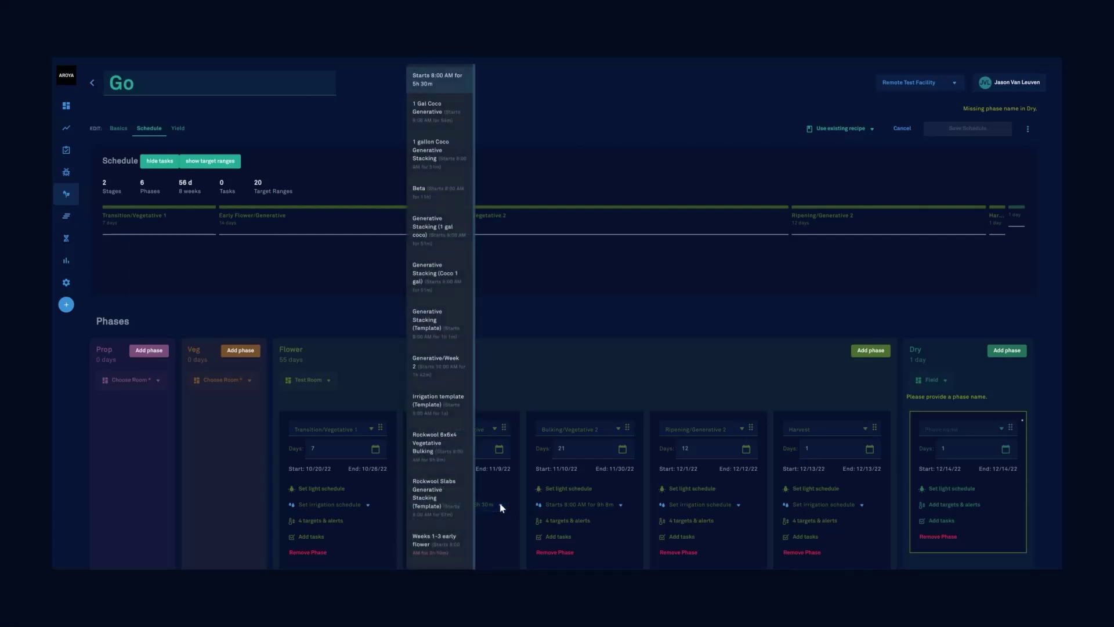
left_click(442, 323)
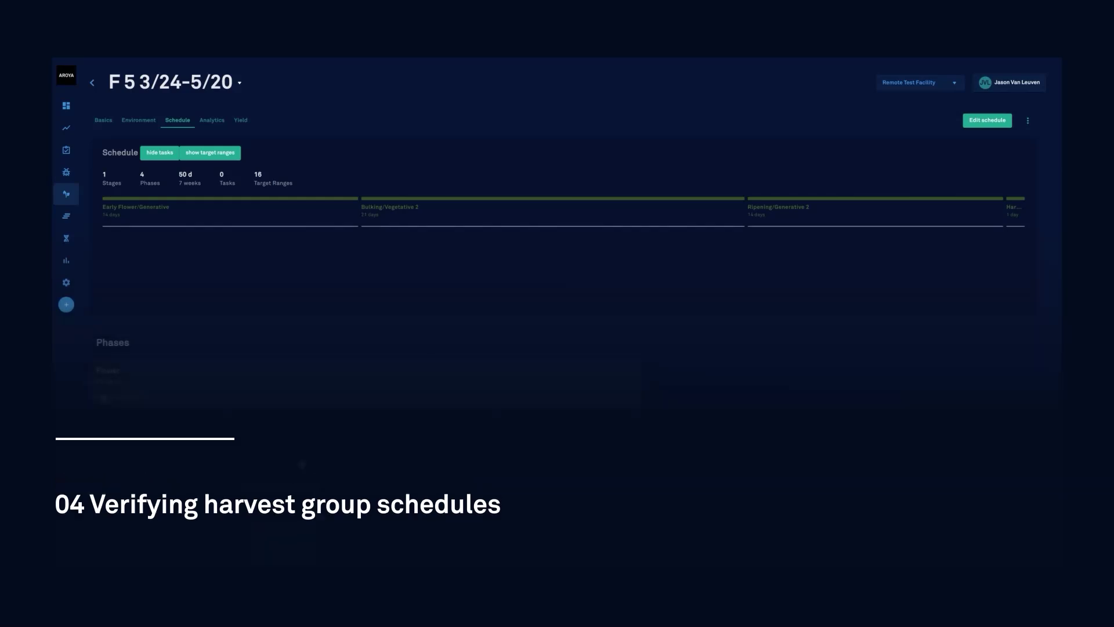
- Switch Analytics to the Flower 5 room and show its irrigation schedules, including F 5 3/24-5/20
left_click(67, 128)
left_click(166, 82)
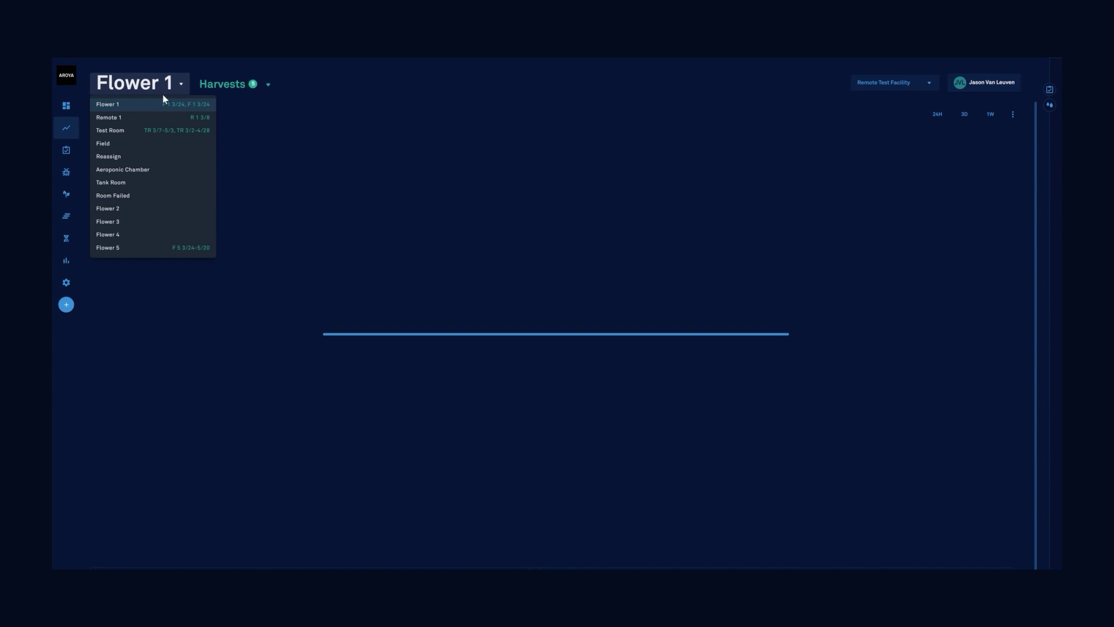
left_click(119, 250)
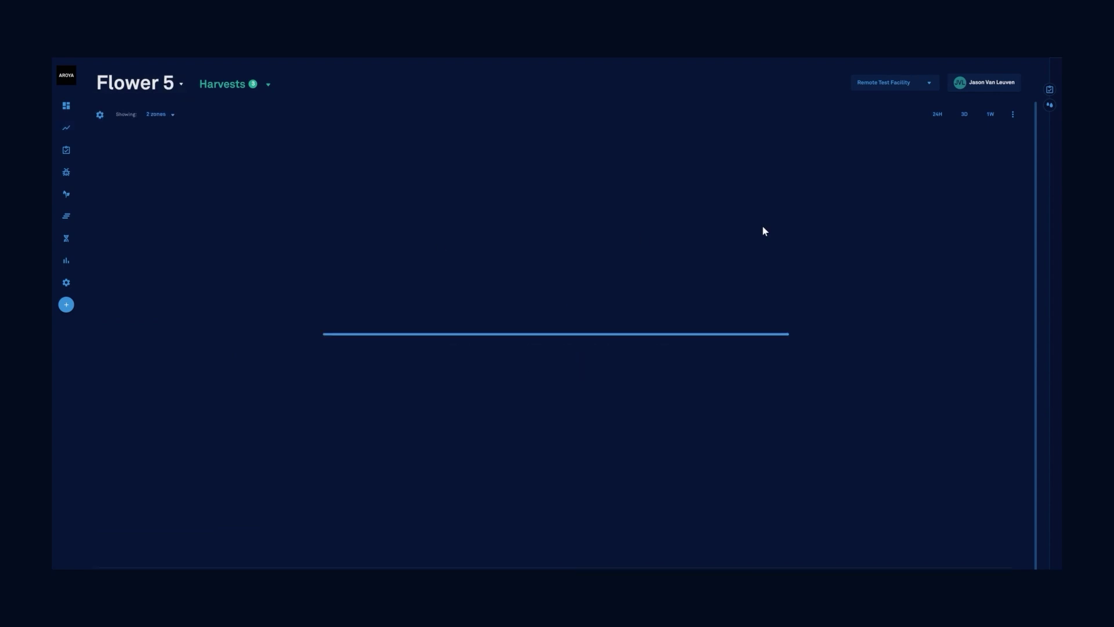
left_click(1050, 105)
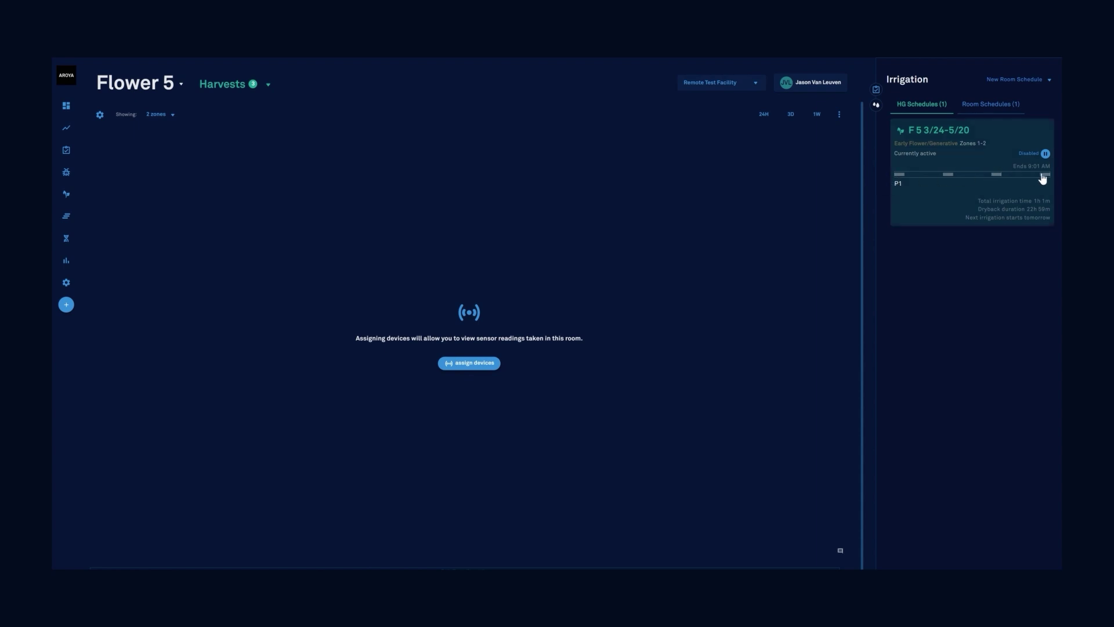
mouse_move(1047, 179)
mouse_move(902, 178)
mouse_move(952, 178)
mouse_move(997, 177)
- Change the F 5 3/24-5/20 schedule's repeat interval from 15 to 30 minutes and save
left_click(1024, 123)
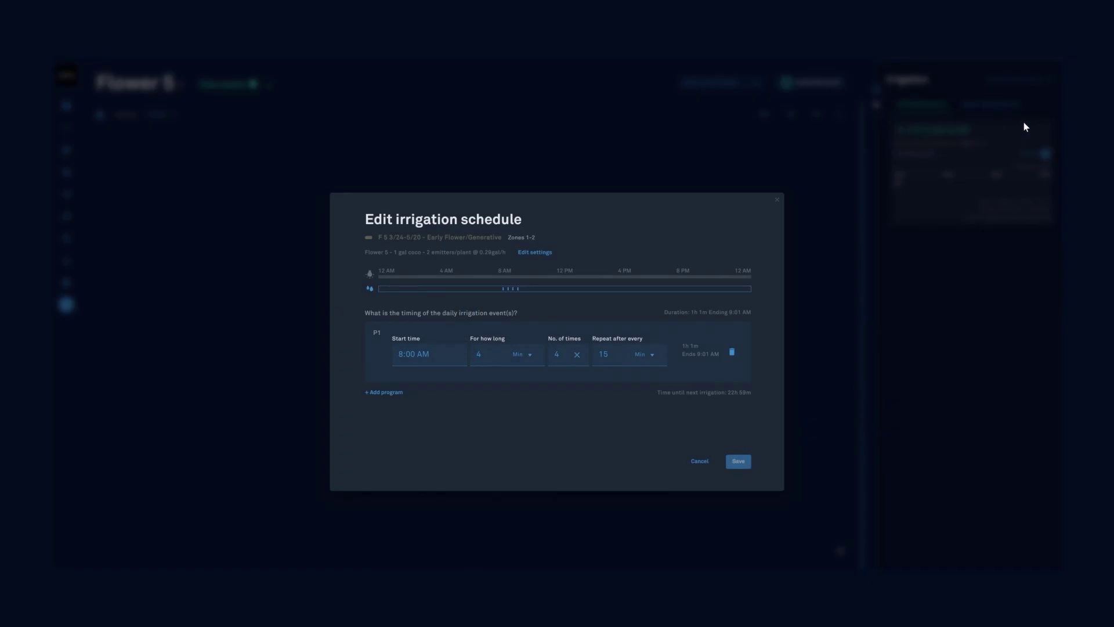
left_click(778, 200)
double_click(607, 354)
type("30")
left_click(747, 467)
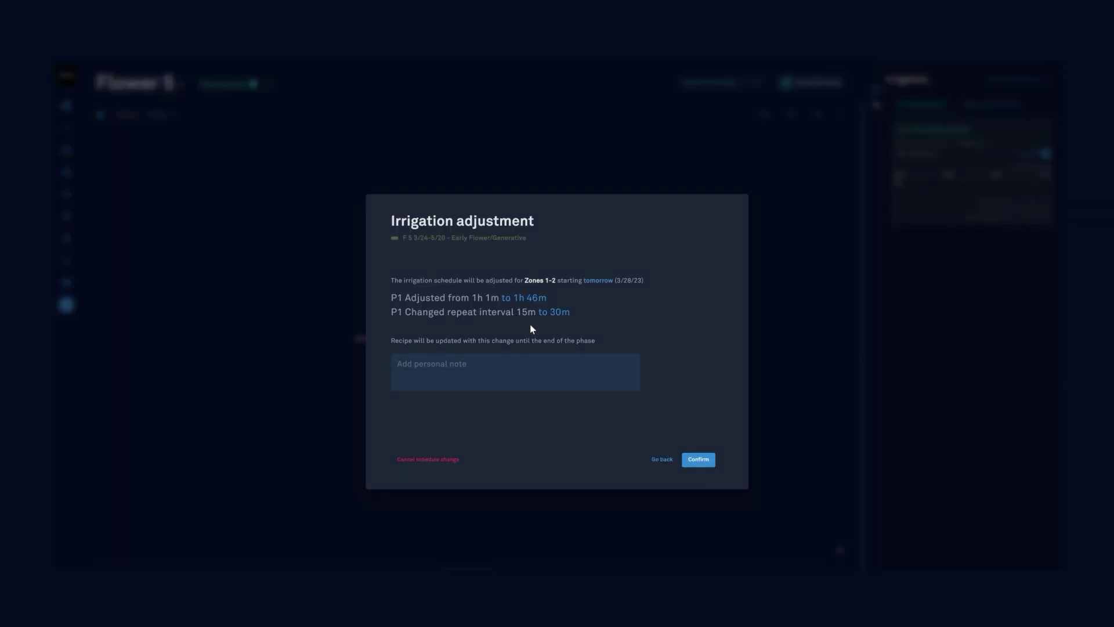
- Confirm the irrigation adjustment with the note 'Decrease dryback duration'
left_click(508, 379)
type("Decrease dryback duration")
left_click(699, 460)
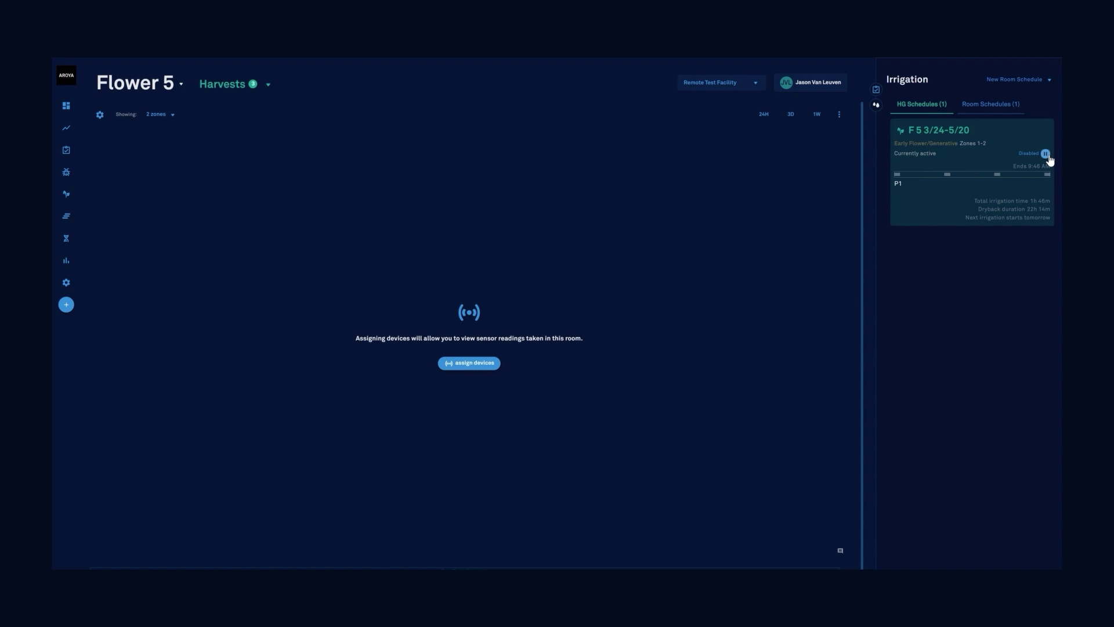
- Enable the F 5 3/24-5/20 irrigation schedule using its Disabled toggle
left_click(991, 106)
- Show the Setup page's Controllers tab with the OpenSprinkler controller's error status
left_click(67, 283)
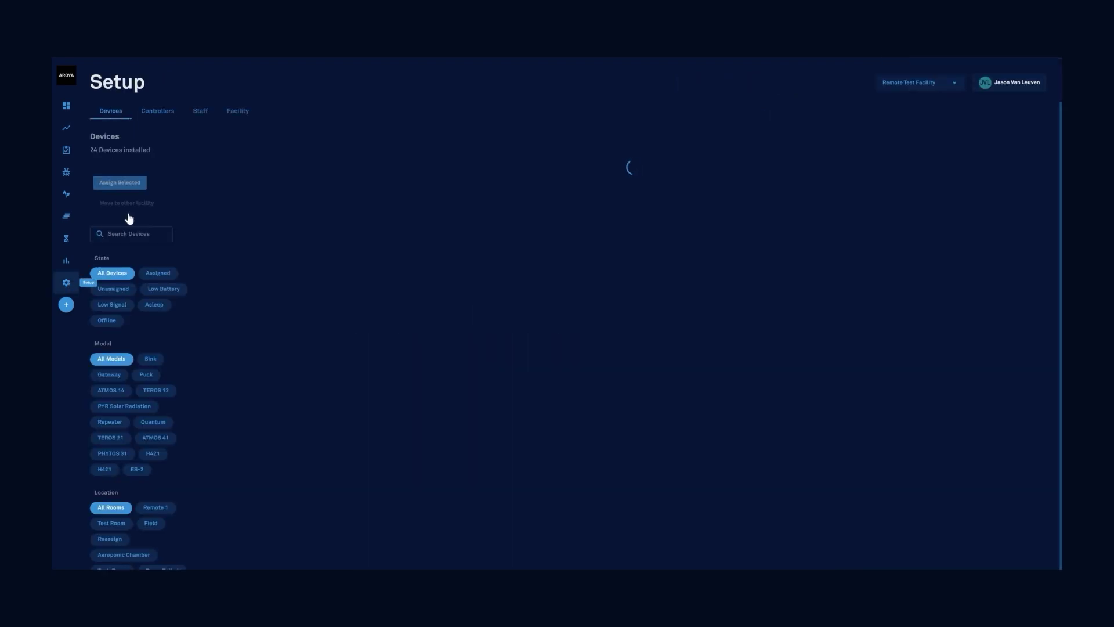
left_click(154, 111)
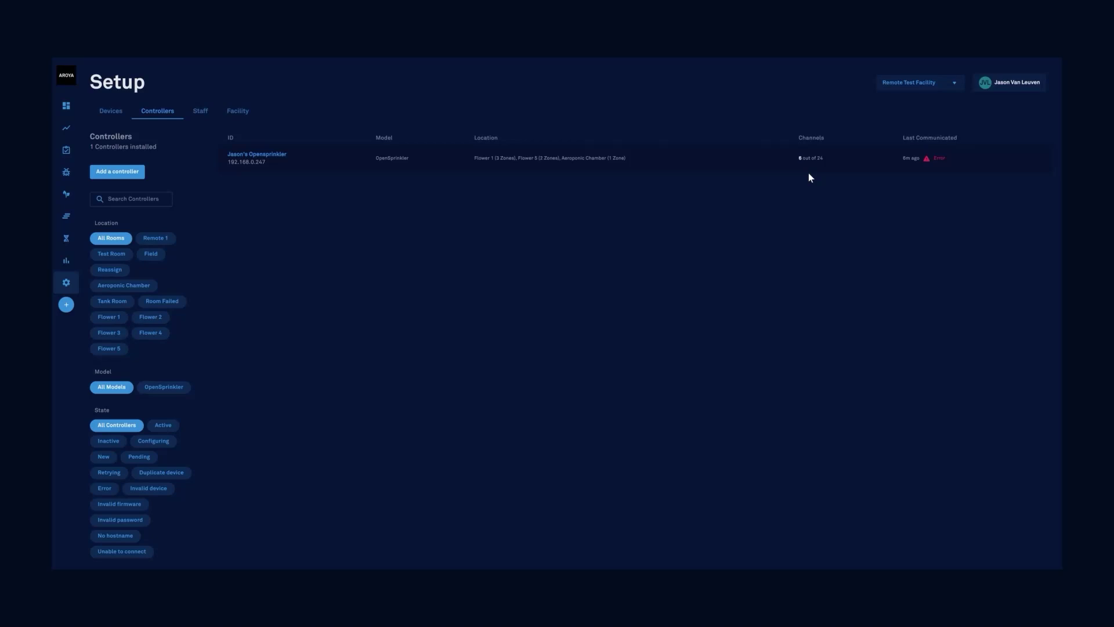
mouse_move(940, 164)
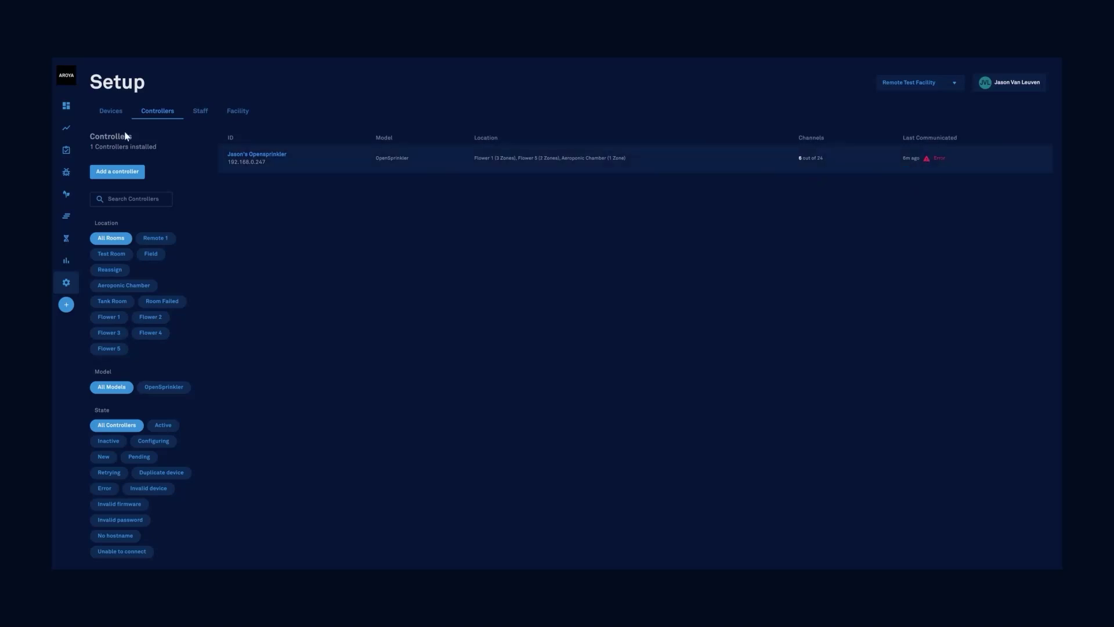
- Open the Your Account page and select the account's phone number
left_click(1010, 86)
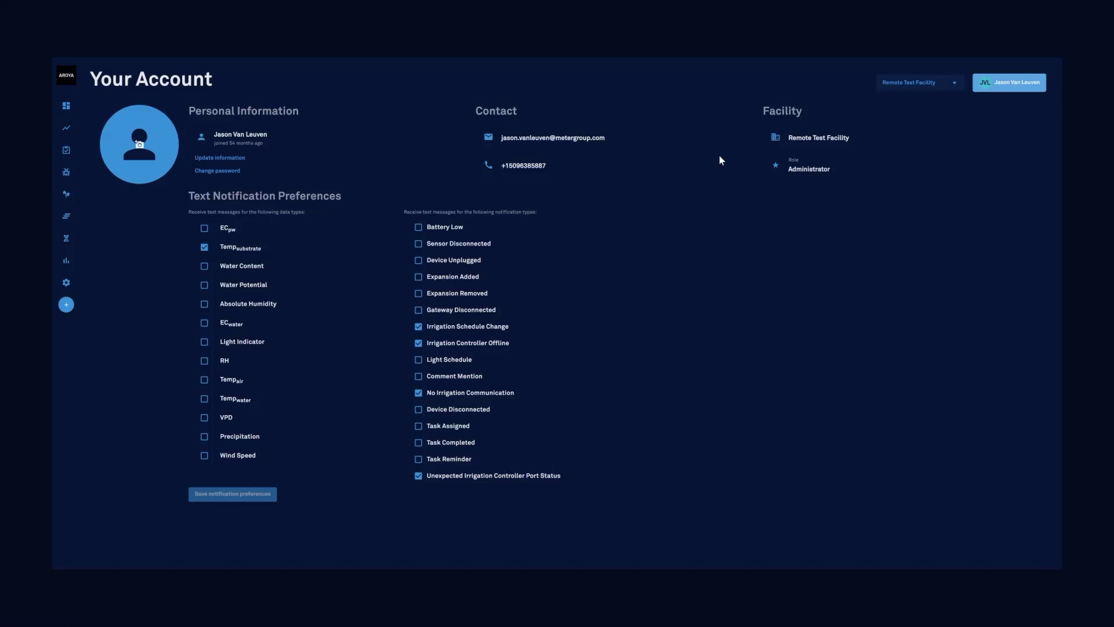
left_click_drag(551, 166, 509, 166)
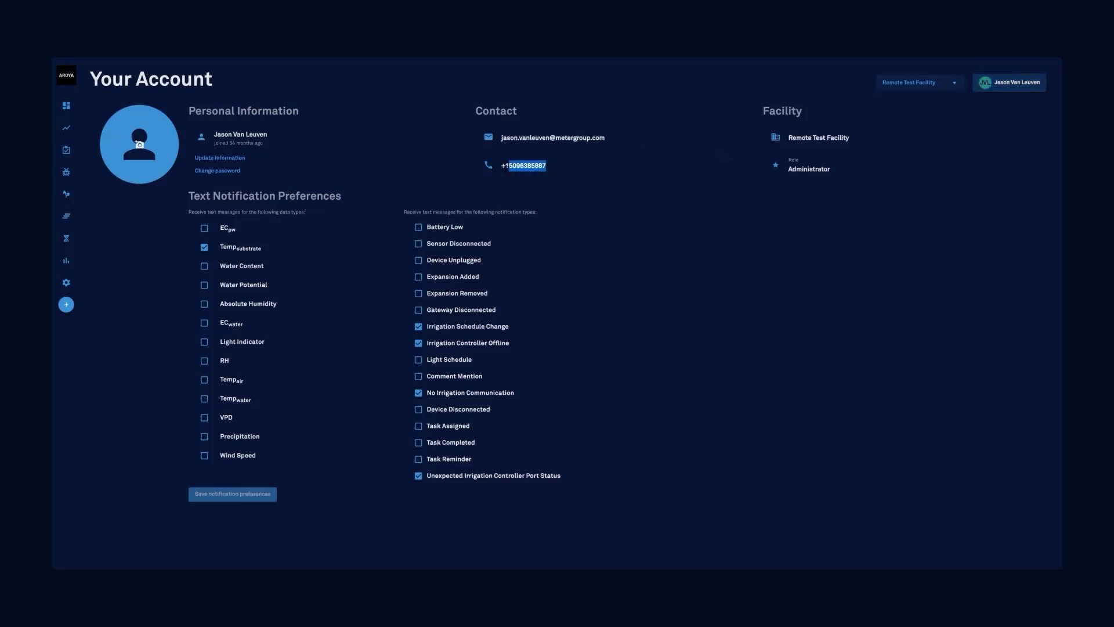